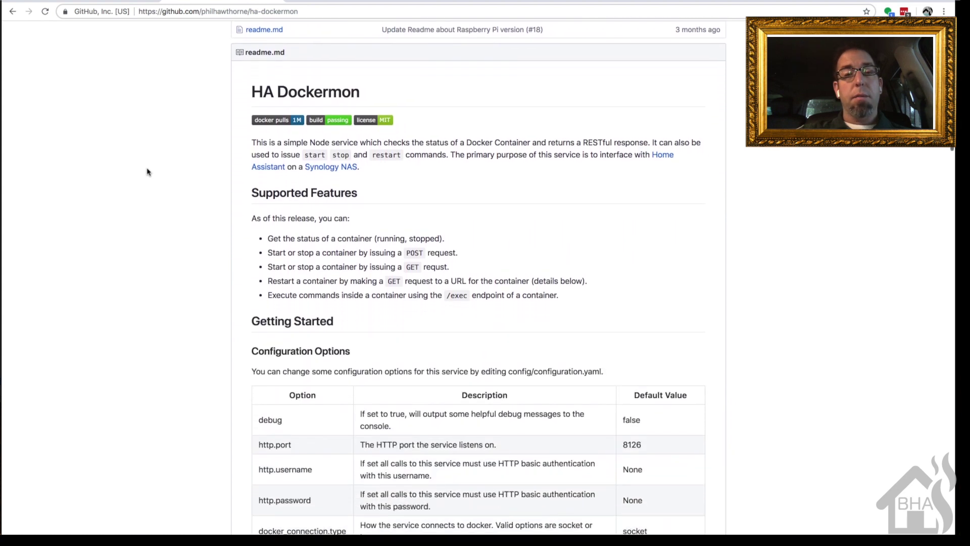
Read through the HA Dockermon readme, covering the Docker run command and the HTTP endpoints.
{"action": "scroll", "coordinate": [147, 172], "scroll_direction": "down", "scroll_amount": 6}
{"action": "scroll", "coordinate": [147, 171], "scroll_direction": "down", "scroll_amount": 7}
{"action": "scroll", "coordinate": [147, 172], "scroll_direction": "down", "scroll_amount": 9}
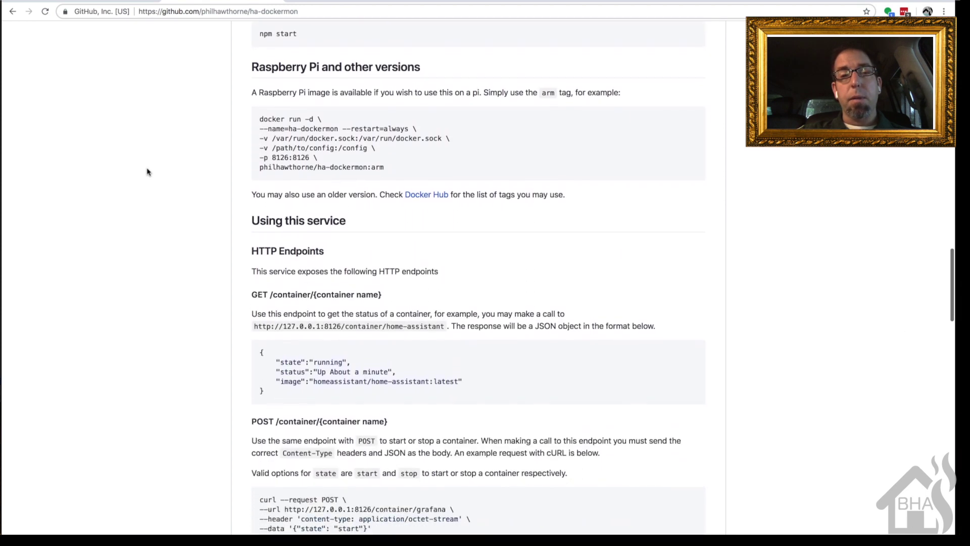
{"action": "scroll", "coordinate": [147, 172], "scroll_direction": "down", "scroll_amount": 9}
{"action": "scroll", "coordinate": [147, 171], "scroll_direction": "down", "scroll_amount": 4}
{"action": "scroll", "coordinate": [148, 172], "scroll_direction": "down", "scroll_amount": 4}
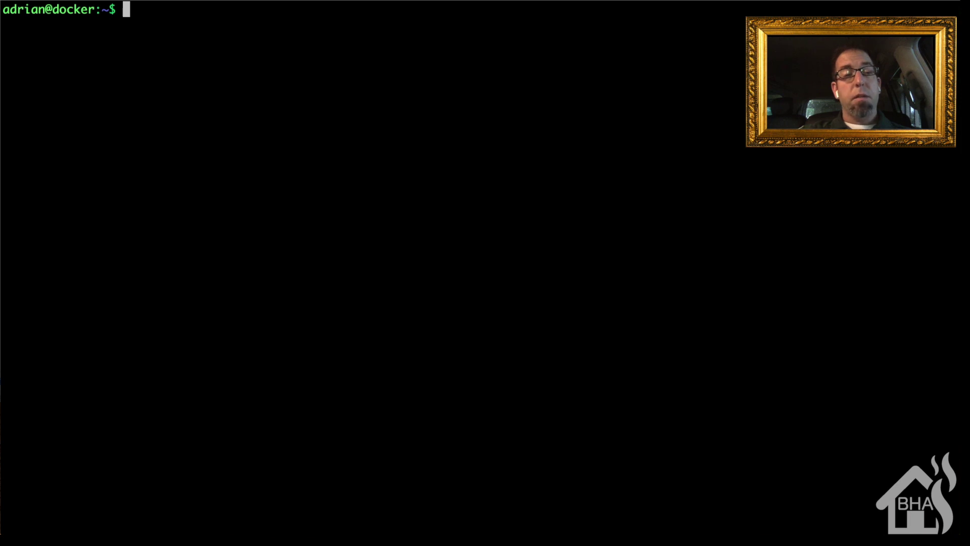
In the terminal, begin a multi-line detached docker run command with the container name ha-dockermon.
{"action": "type", "text": "docker ru"}
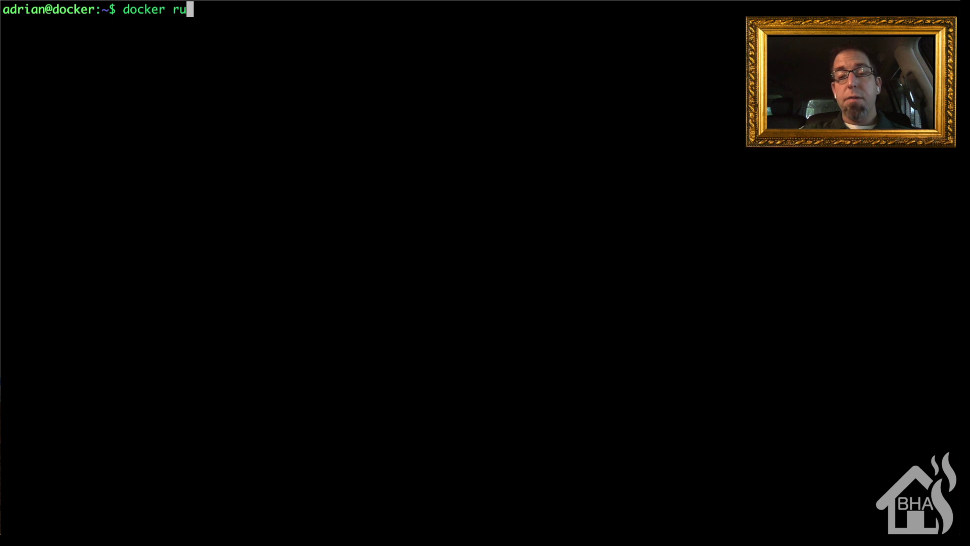
{"action": "type", "text": "n -d \\"}
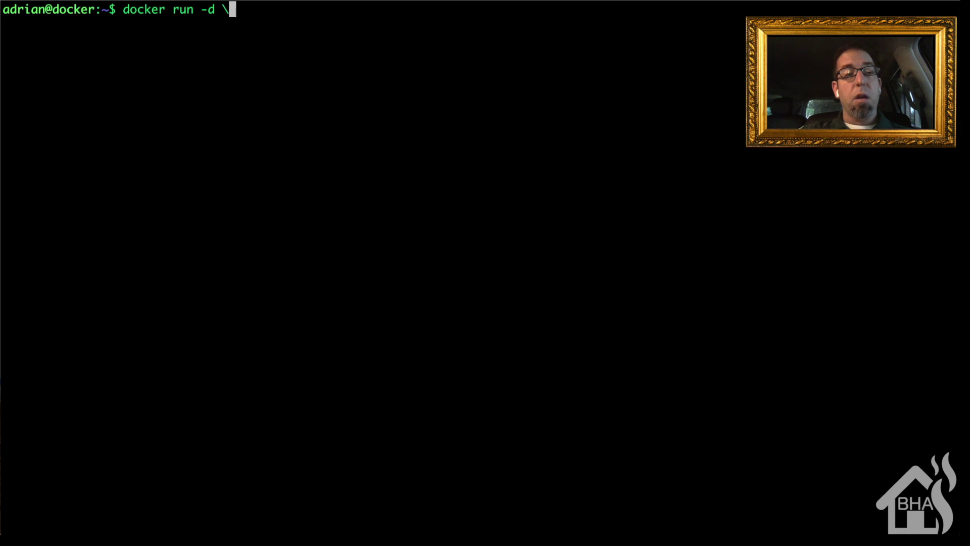
{"action": "key", "text": "Return"}
{"action": "type", "text": "--name=ha-dockermon \\"}
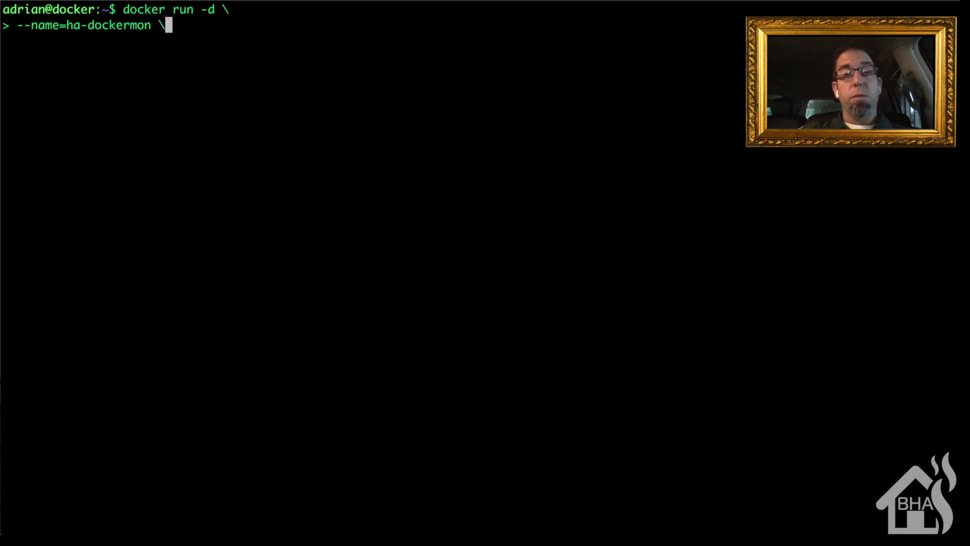
{"action": "key", "text": "Return"}
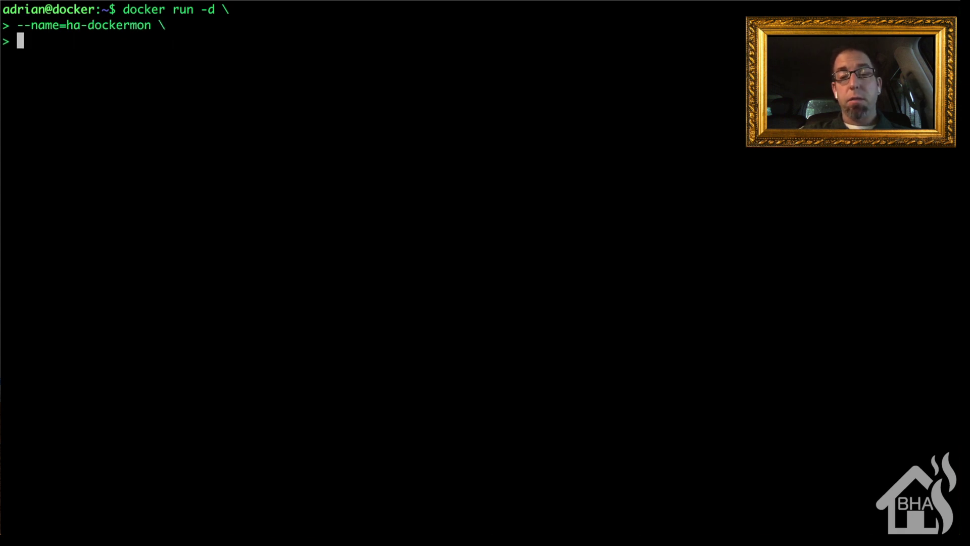
Add the restart policy always and map /var/run/docker.sock to /var/run/docker.sock in the docker run command.
{"action": "type", "text": "--restar"}
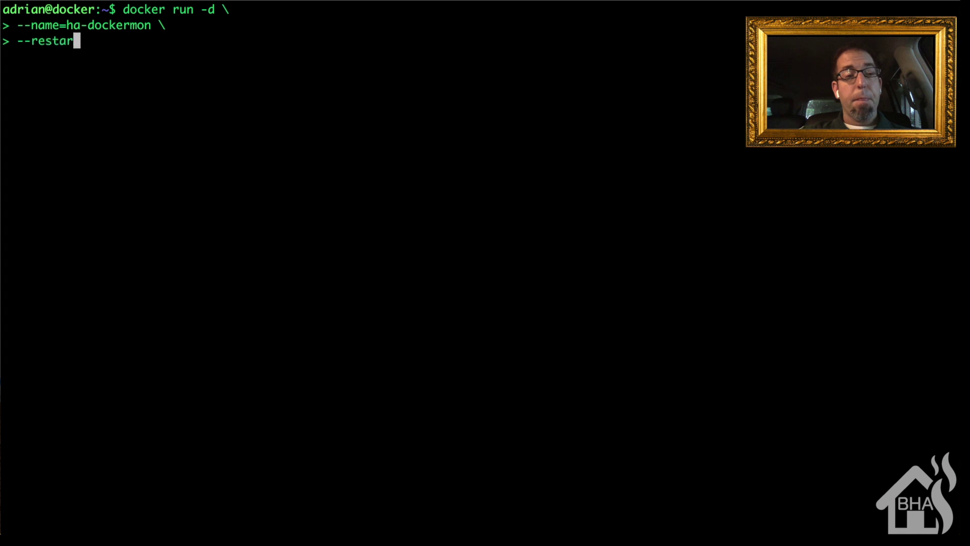
{"action": "type", "text": "t=alwaus"}
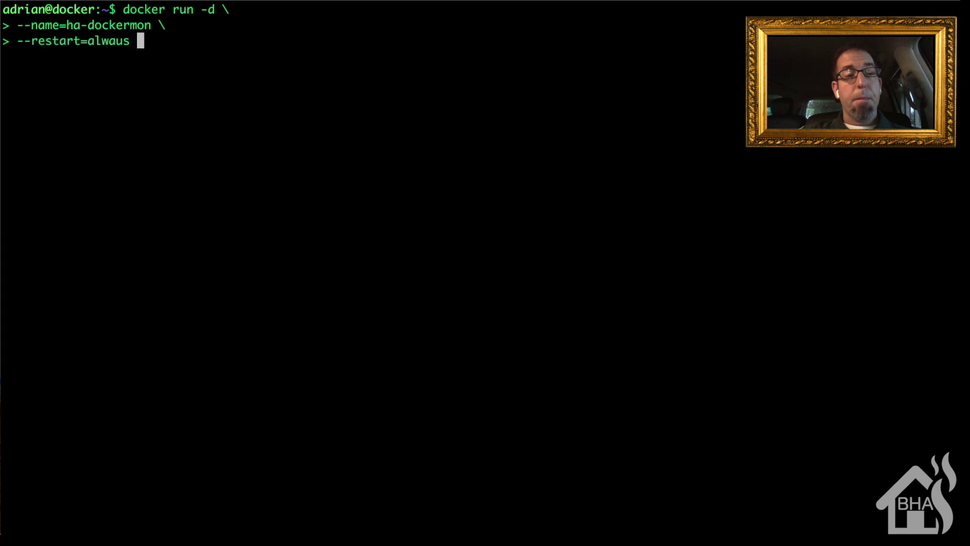
{"action": "key", "text": "BackSpace"}
{"action": "key", "text": "BackSpace"}
{"action": "type", "text": "ys \\"}
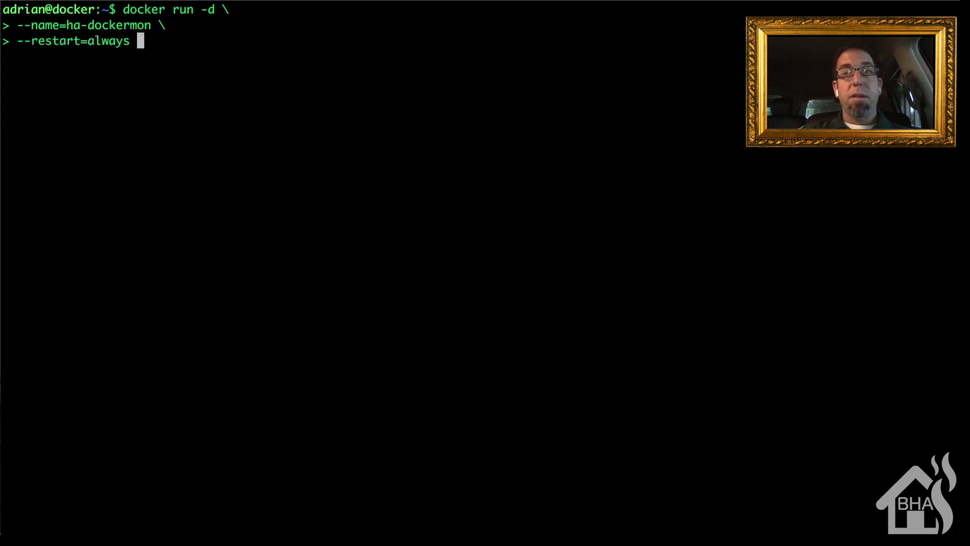
{"action": "key", "text": "Return"}
{"action": "type", "text": "-v /var/run/docker.sock:/var/run/docker.sock \\"}
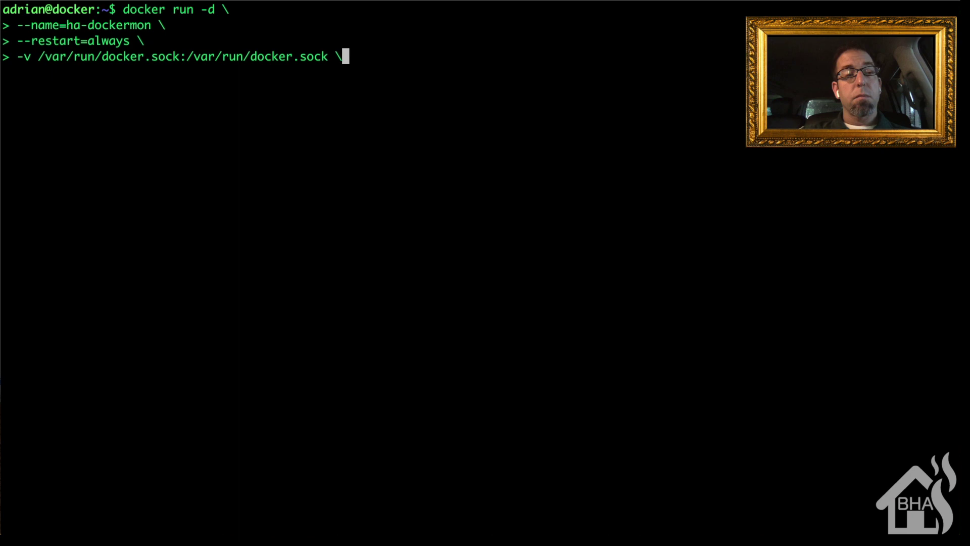
{"action": "key", "text": "Return"}
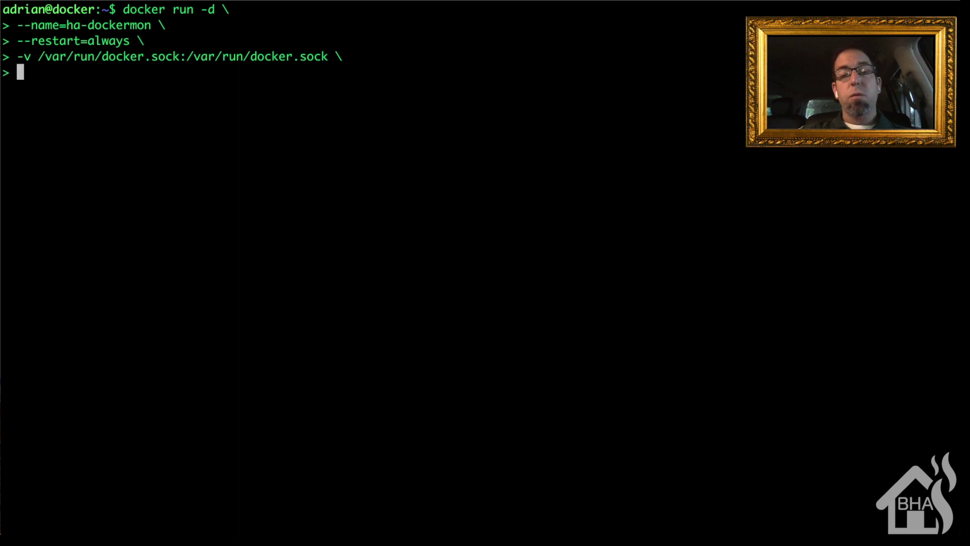
Map the dockermon folder in the account's home directory to /config as a second volume.
{"action": "type", "text": "-v /home/adrian"}
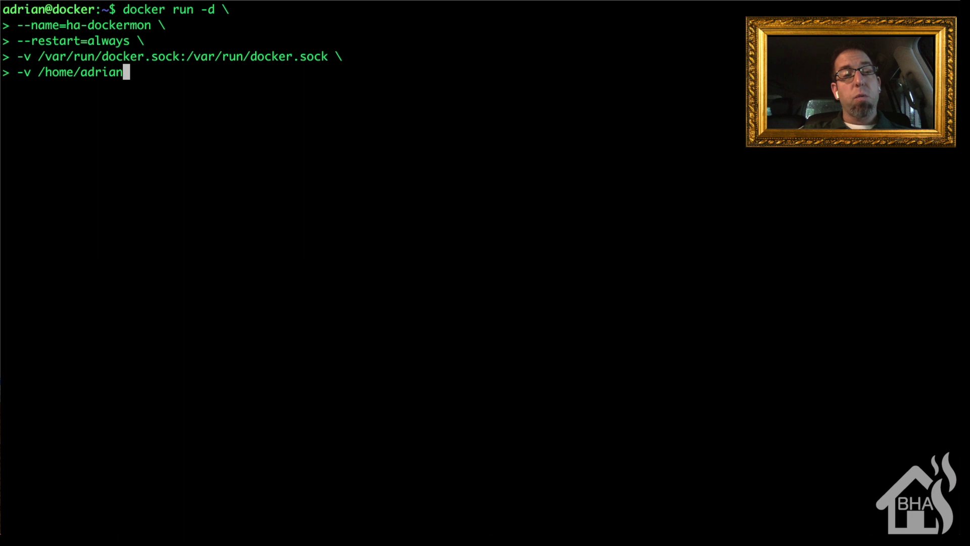
{"action": "type", "text": "/"}
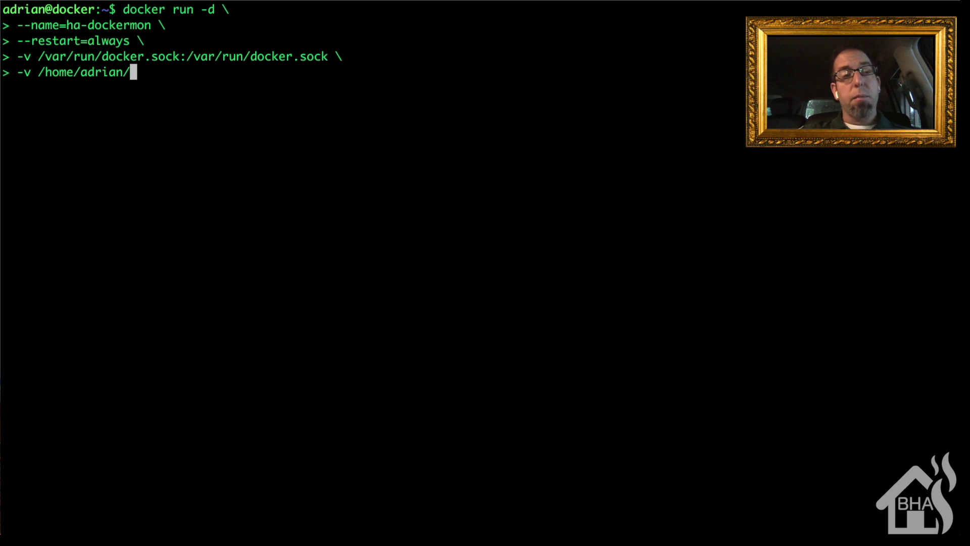
{"action": "type", "text": "dockero"}
{"action": "key", "text": "BackSpace"}
{"action": "type", "text": "mon"}
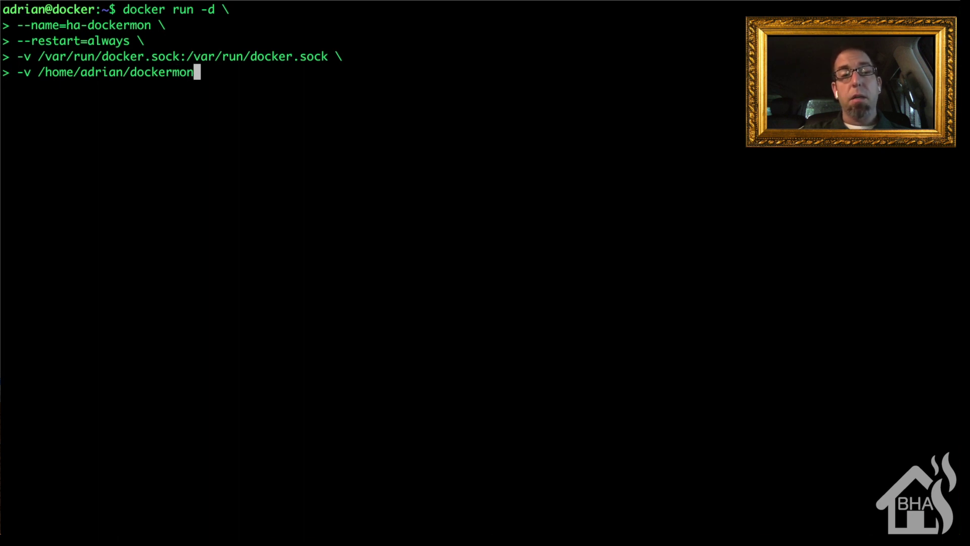
{"action": "type", "text": ":/cof"}
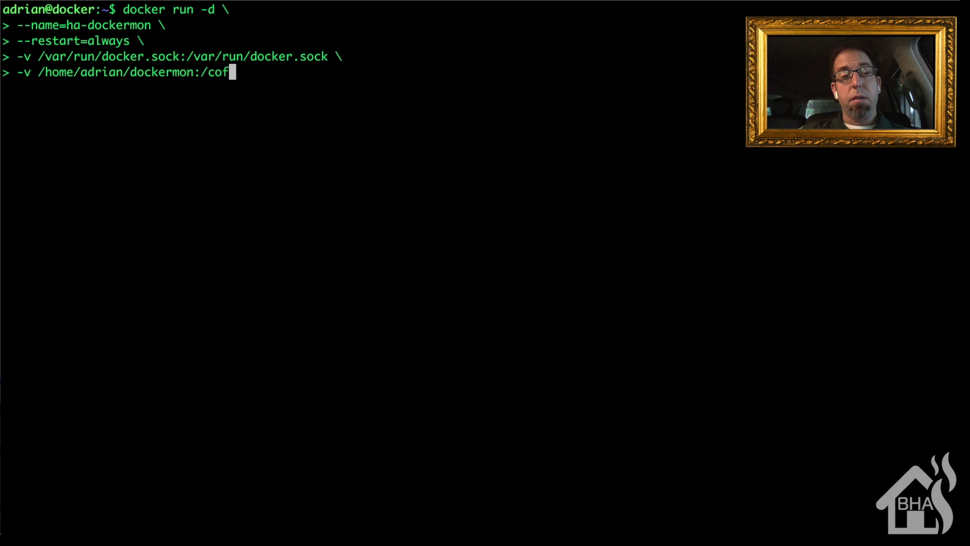
{"action": "key", "text": "BackSpace"}
{"action": "type", "text": "nfig \\"}
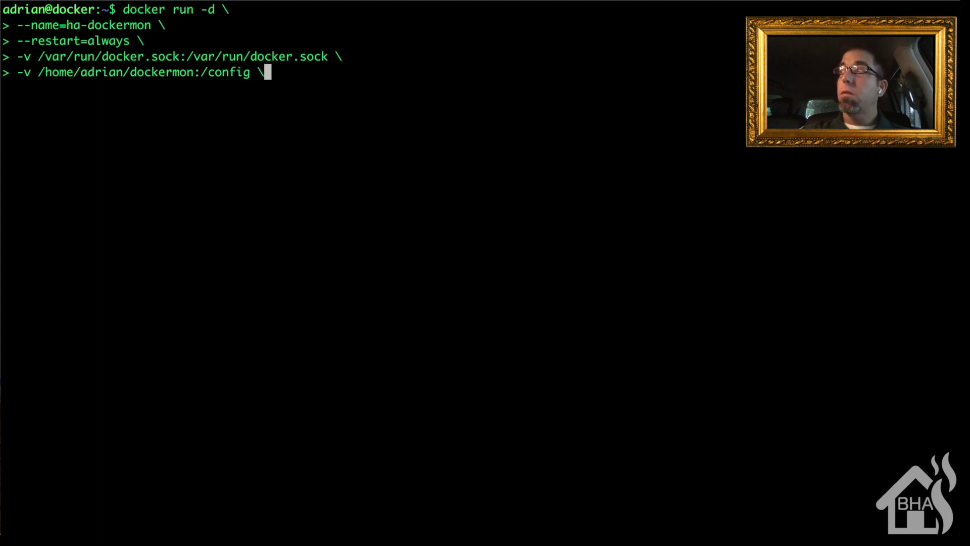
{"action": "key", "text": "Return"}
Publish port 8126:8126, specify the image philhawthorne/ha-dockermon, and run the command.
{"action": "type", "text": "-p 8123"}
{"action": "key", "text": "BackSpace"}
{"action": "type", "text": "6:"}
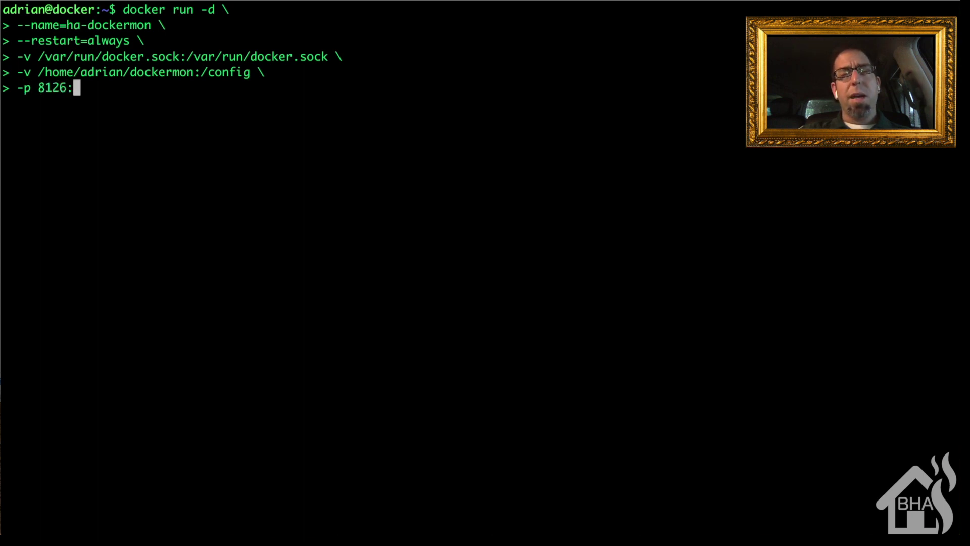
{"action": "type", "text": "8126 \\"}
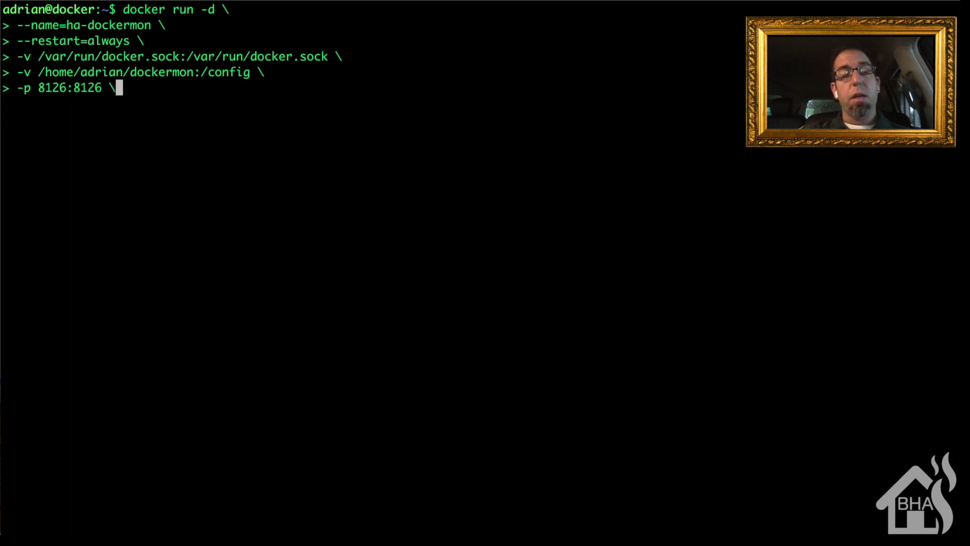
{"action": "key", "text": "Return"}
{"action": "type", "text": "philhawthorne/"}
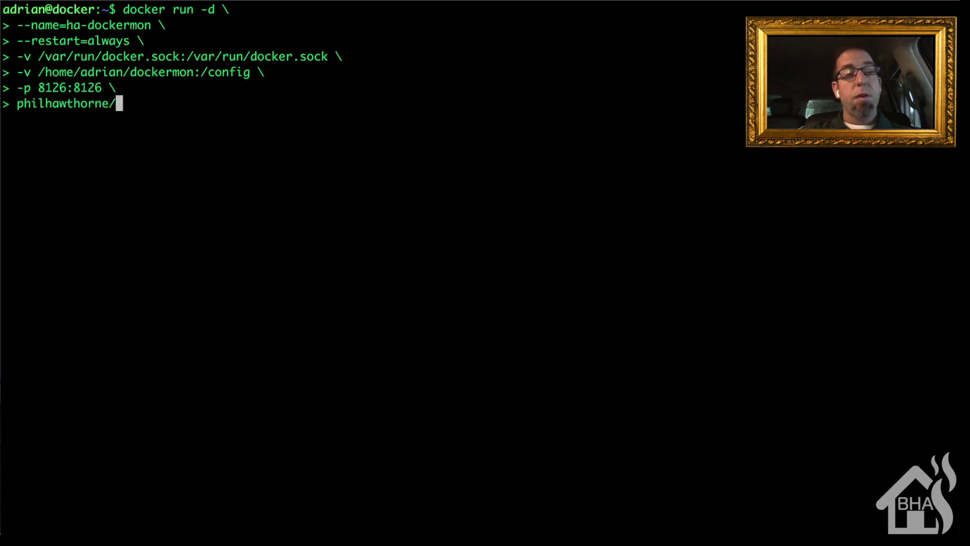
{"action": "type", "text": "ha-dockermo"}
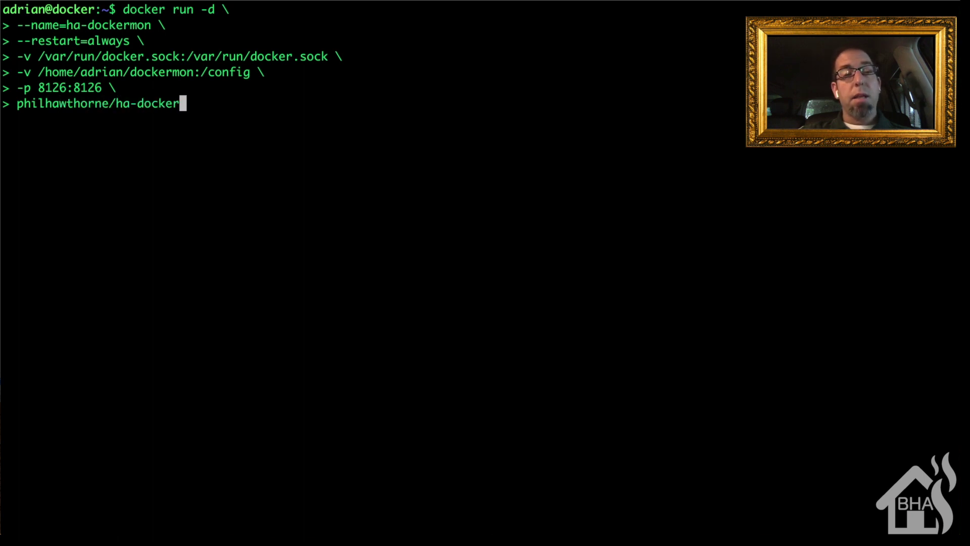
{"action": "type", "text": "n"}
{"action": "key", "text": "Return"}
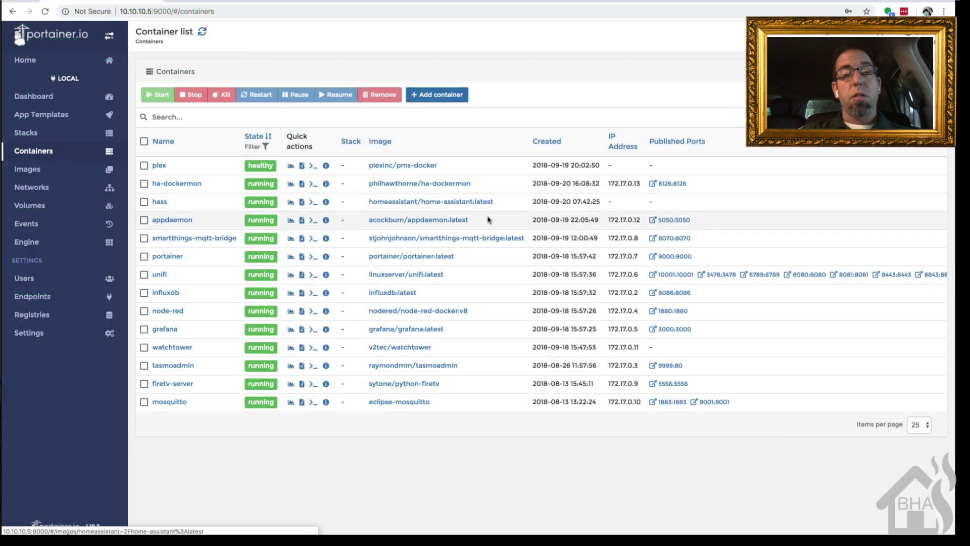
In Portainer, open the ha-dockermon container and review its status, port configuration, restart policy and volumes.
{"action": "left_click", "coordinate": [185, 188]}
{"action": "scroll", "coordinate": [184, 188], "scroll_direction": "down", "scroll_amount": 2}
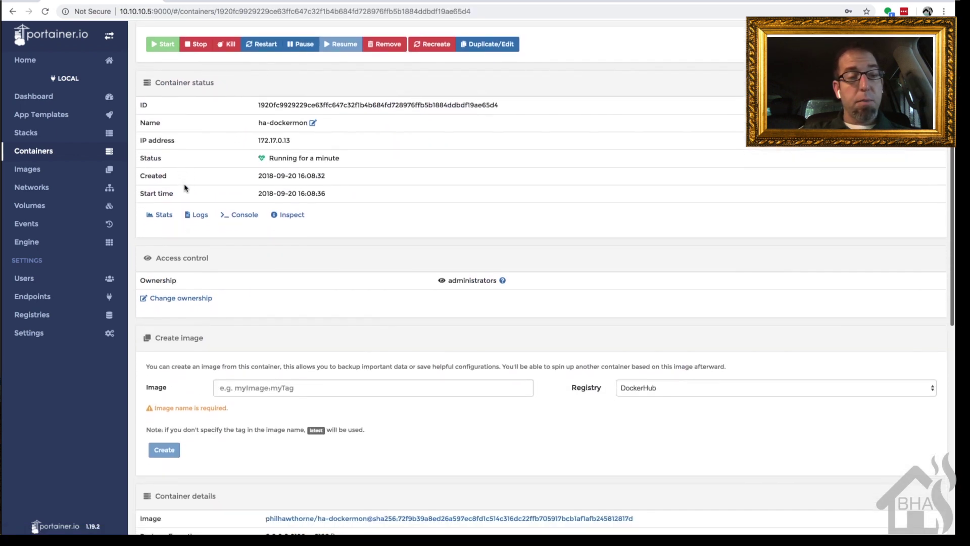
{"action": "scroll", "coordinate": [185, 188], "scroll_direction": "down", "scroll_amount": 8}
{"action": "scroll", "coordinate": [184, 188], "scroll_direction": "down", "scroll_amount": 6}
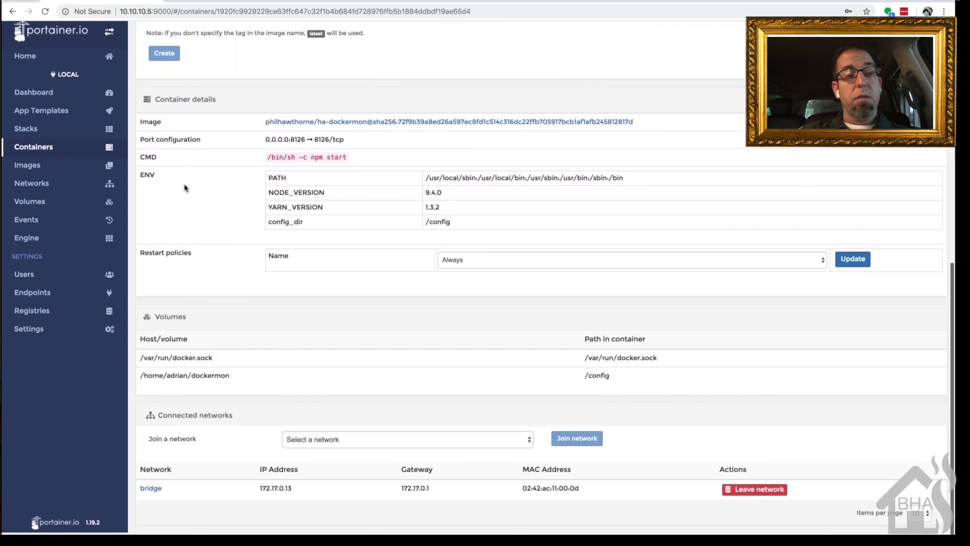
{"action": "scroll", "coordinate": [184, 188], "scroll_direction": "up", "scroll_amount": 4}
{"action": "scroll", "coordinate": [185, 188], "scroll_direction": "up", "scroll_amount": 6}
{"action": "scroll", "coordinate": [185, 188], "scroll_direction": "up", "scroll_amount": 4}
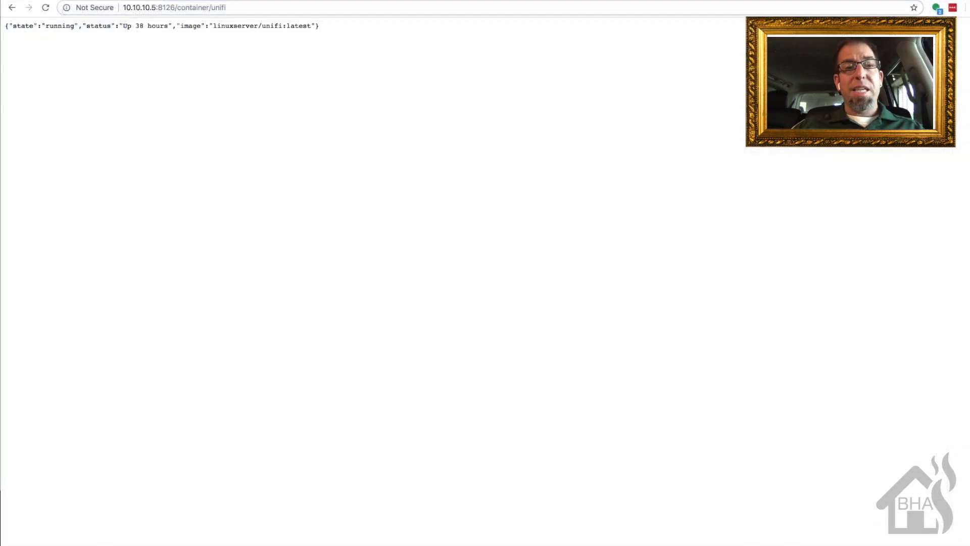
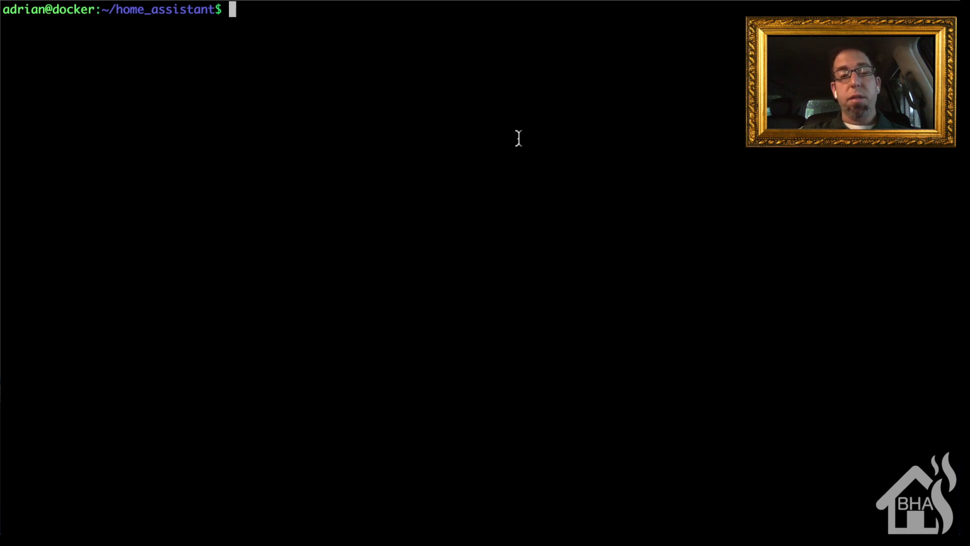
In the terminal, open switch.yaml from the home_assistant folder in vi and go to the end of the file.
{"action": "type", "text": "vi switch.yaml"}
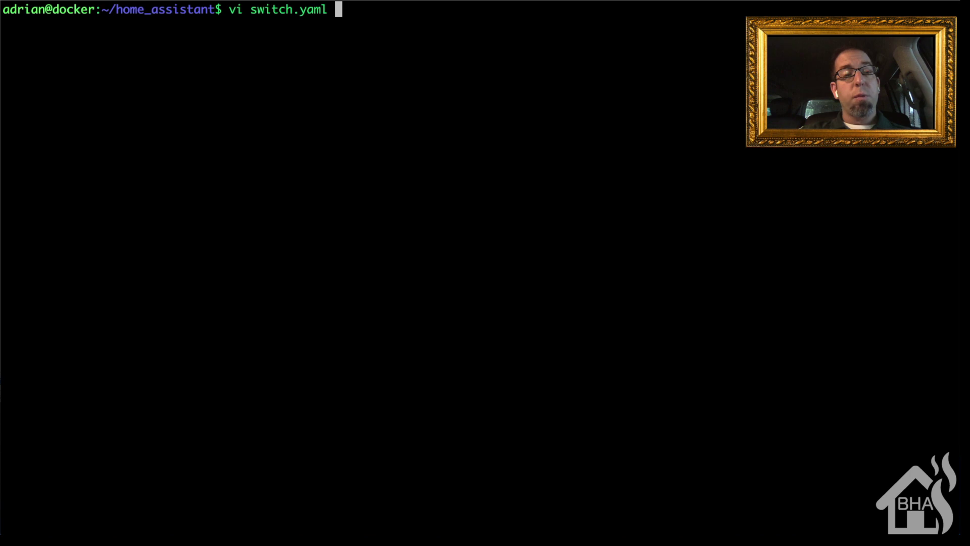
{"action": "key", "text": "Return"}
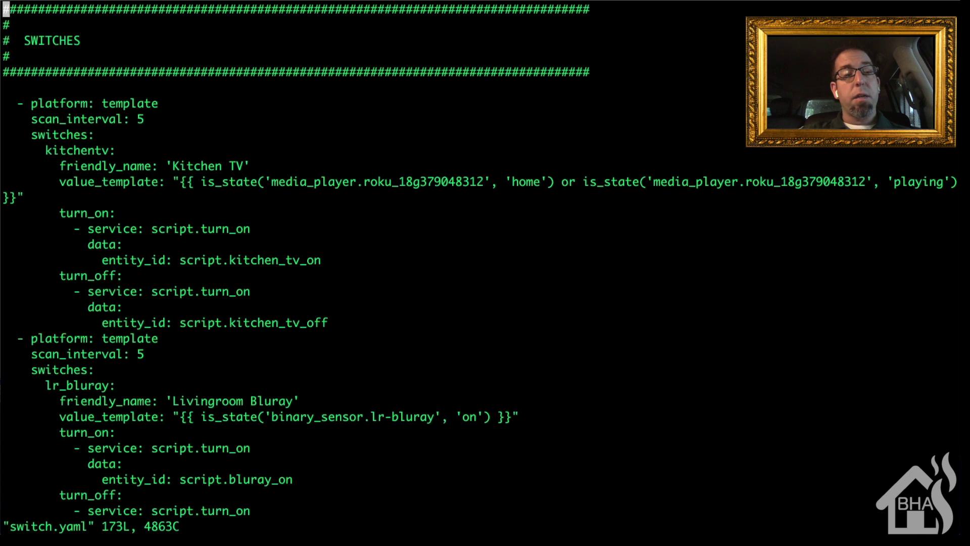
{"action": "key", "text": "shift+g"}
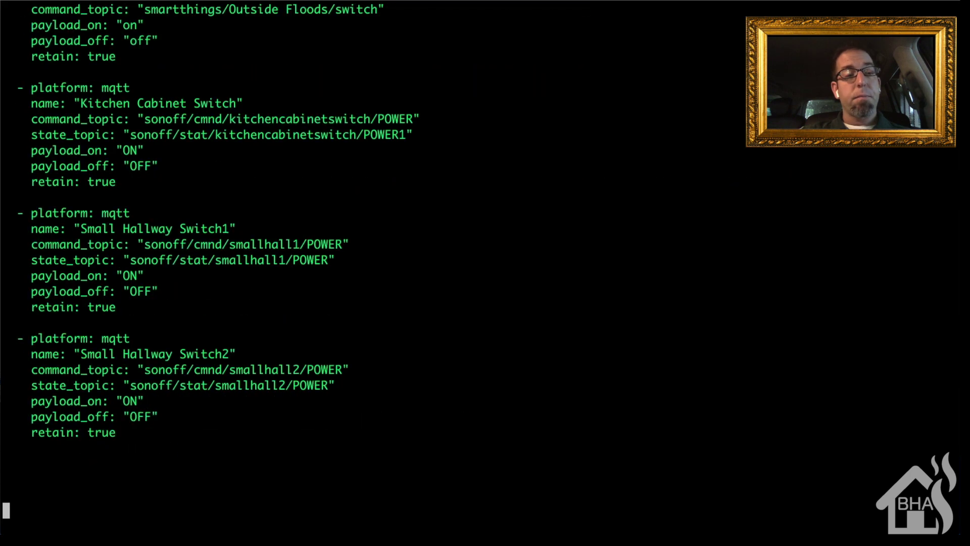
{"action": "key", "text": "Up"}
{"action": "key", "text": "Up"}
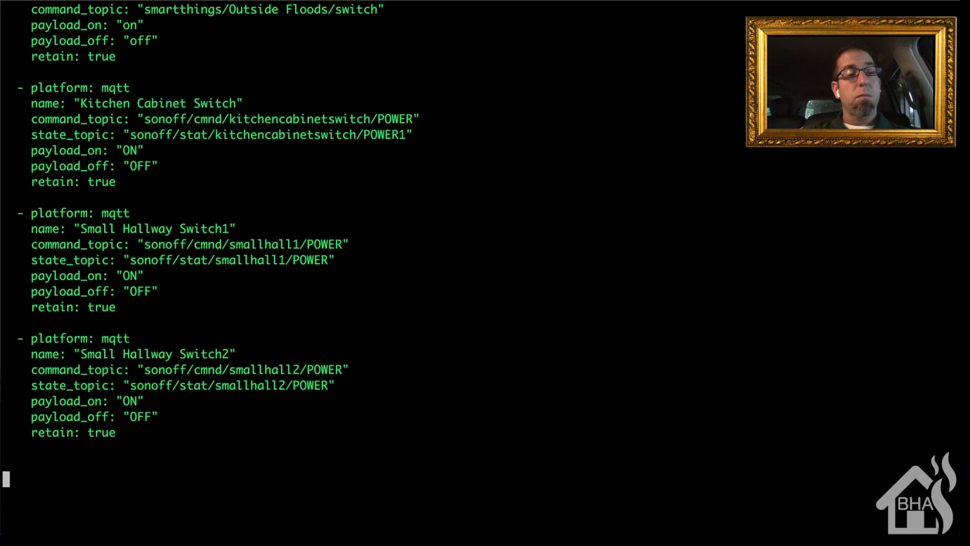
Insert a block of blank lines at the file's end and return to just below the Small Hallway Switch2 entry.
{"action": "key", "text": "i"}
{"action": "key", "text": "Return"}
{"action": "key", "text": "Return"}
{"action": "key", "text": "Return"}
{"action": "key", "text": "Return"}
{"action": "key", "text": "Return"}
{"action": "key", "text": "Return"}
{"action": "key", "text": "Return"}
{"action": "key", "text": "Return"}
{"action": "key", "text": "Return"}
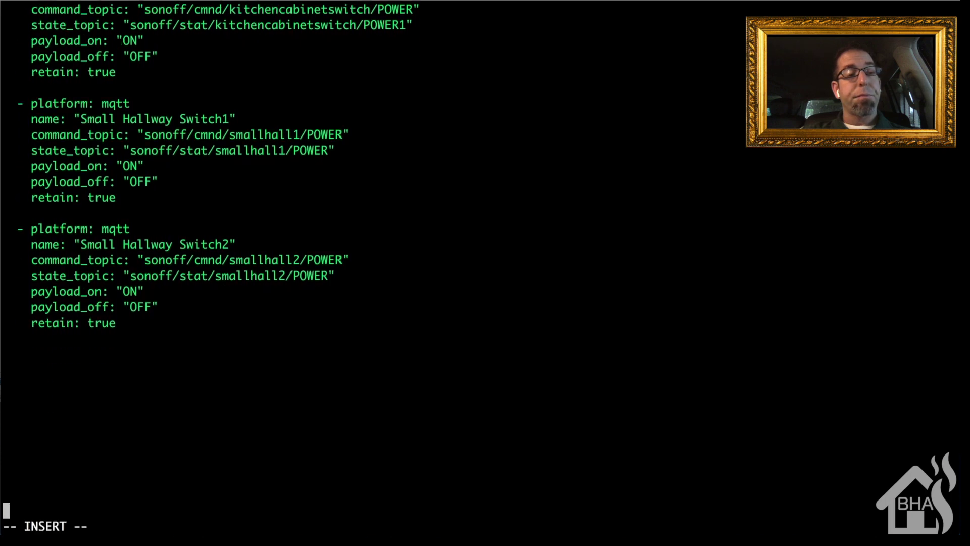
{"action": "key", "text": "Return"}
{"action": "key", "text": "Return"}
{"action": "key", "text": "Return"}
{"action": "key", "text": "Return"}
{"action": "key", "text": "Return"}
{"action": "key", "text": "Return"}
{"action": "key", "text": "Return"}
{"action": "key", "text": "Up"}
{"action": "key", "text": "Up"}
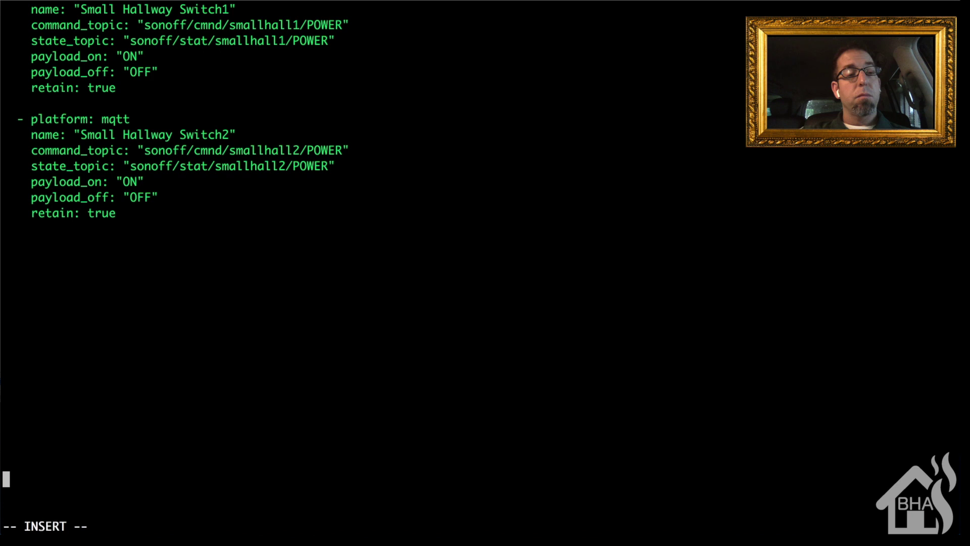
{"action": "key", "text": "Up"}
{"action": "key", "text": "Up"}
{"action": "key", "text": "Up"}
{"action": "key", "text": "Up"}
{"action": "key", "text": "Up"}
{"action": "key", "text": "Up"}
{"action": "key", "text": "Up"}
{"action": "key", "text": "Up"}
{"action": "key", "text": "Up"}
{"action": "key", "text": "Up"}
{"action": "key", "text": "Up"}
{"action": "key", "text": "Up"}
{"action": "key", "text": "Up"}
{"action": "key", "text": "Up"}
{"action": "key", "text": "Up"}
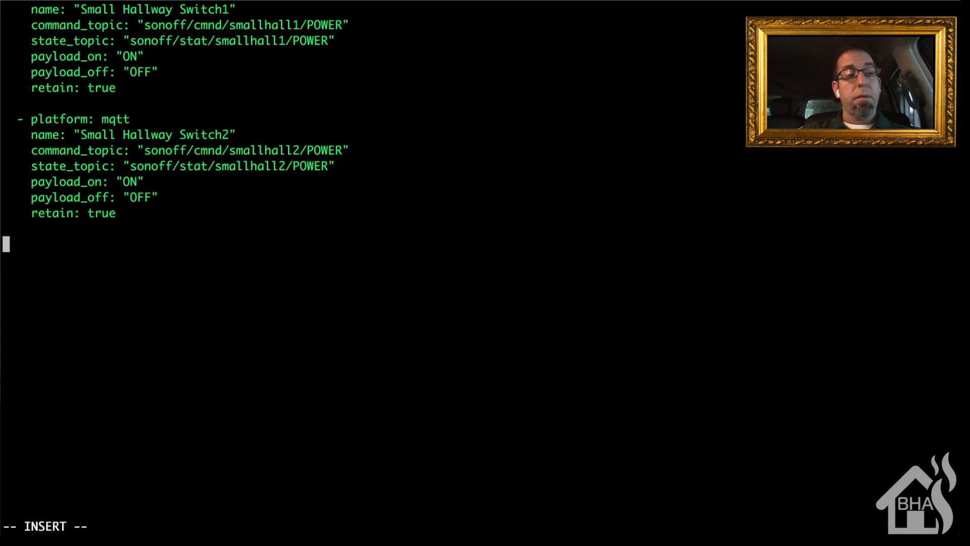
Start a new switch entry below Small Hallway Switch2 with platform rest and the name Unifi.
{"action": "type", "text": "- platform: rest"}
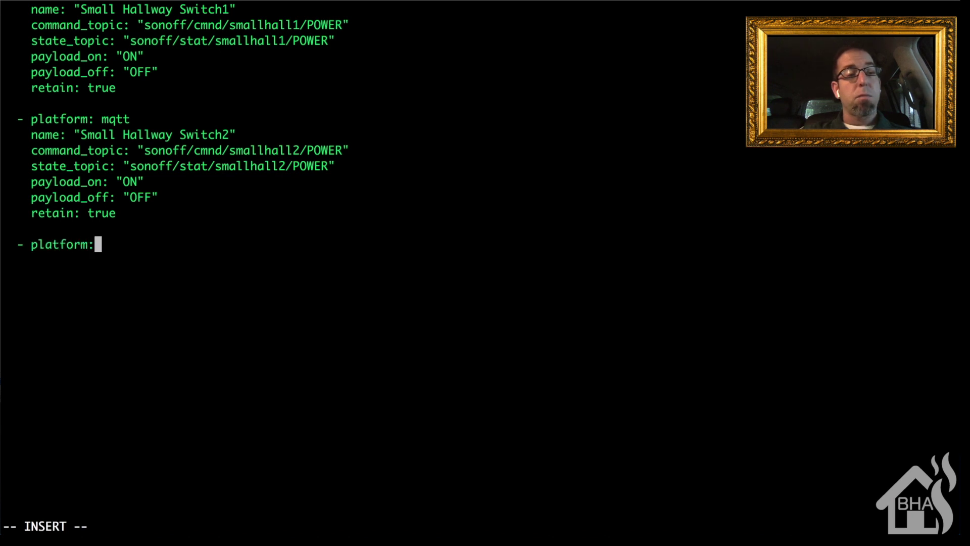
{"action": "key", "text": "Return"}
{"action": "type", "text": "n"}
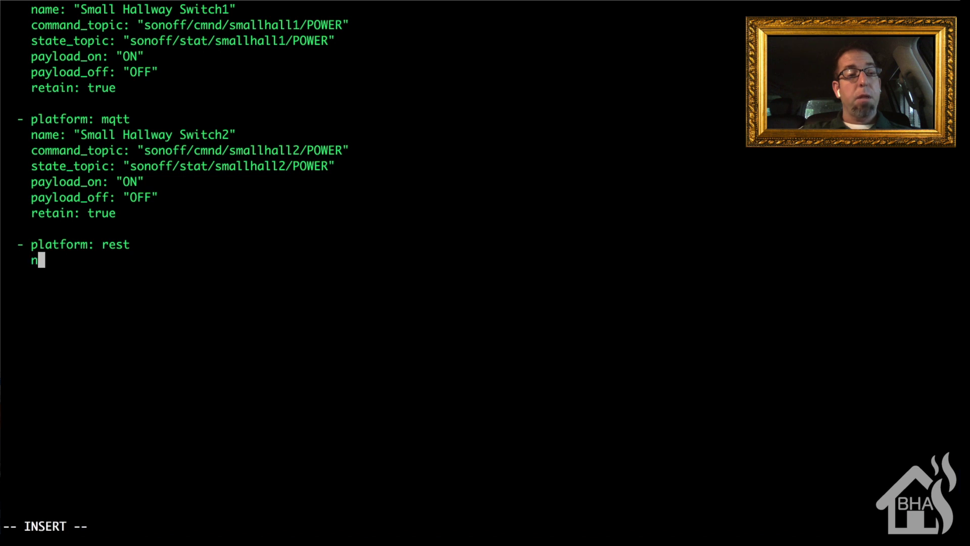
{"action": "type", "text": "ame: "}
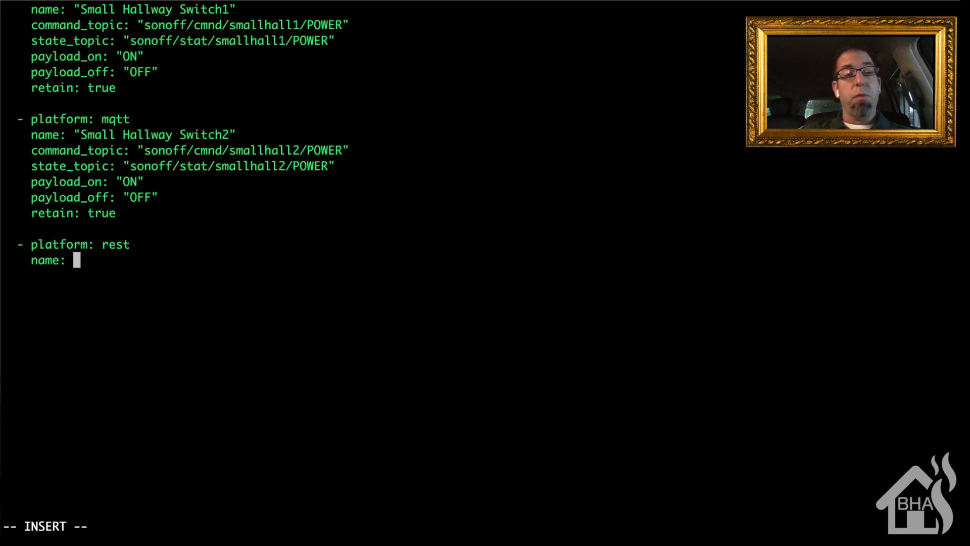
{"action": "type", "text": "Unifi"}
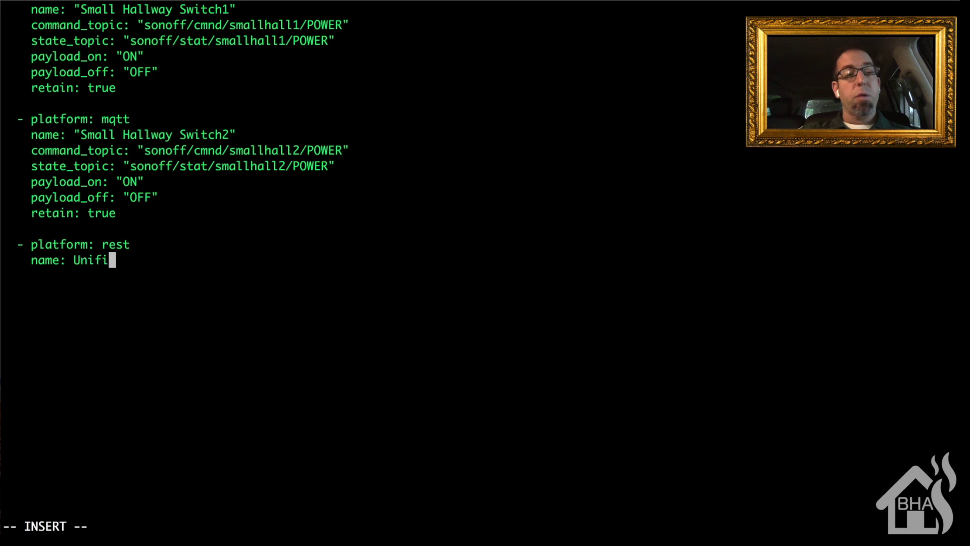
{"action": "key", "text": "Return"}
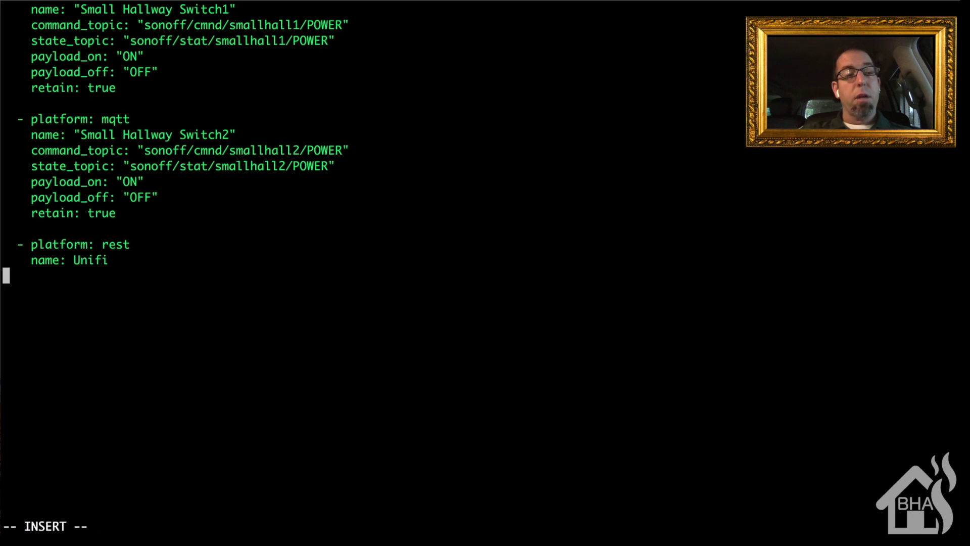
{"action": "type", "text": "respi"}
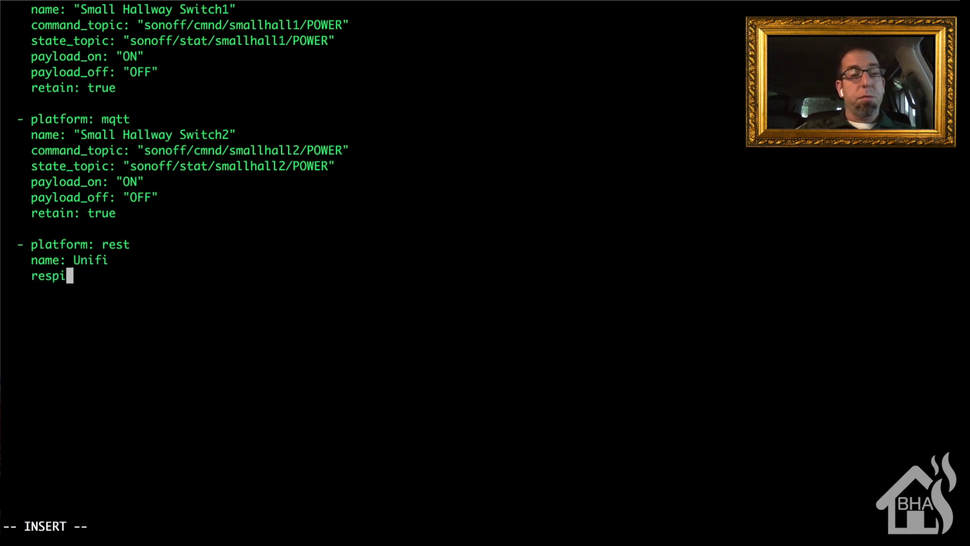
{"action": "key", "text": "BackSpace"}
{"action": "type", "text": "ource"}
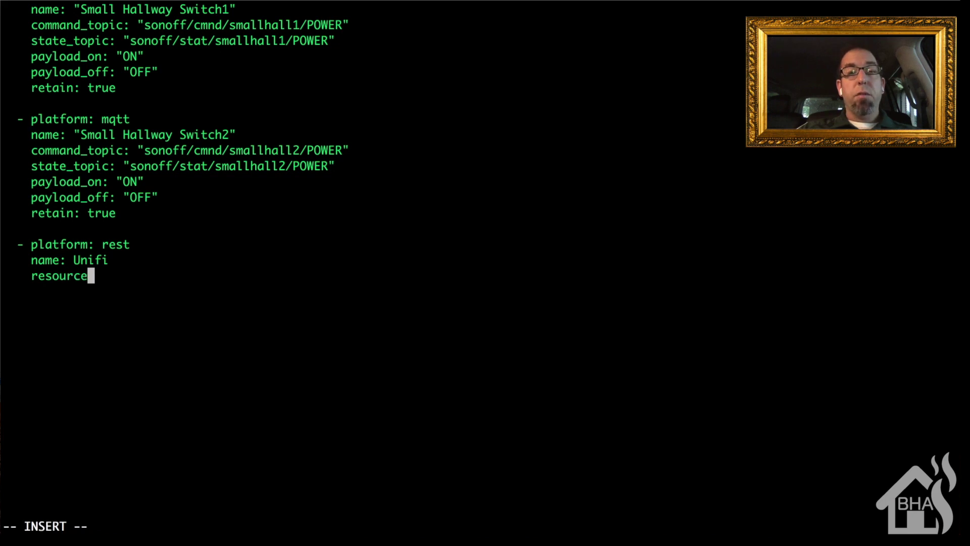
{"action": "type", "text": ": http"}
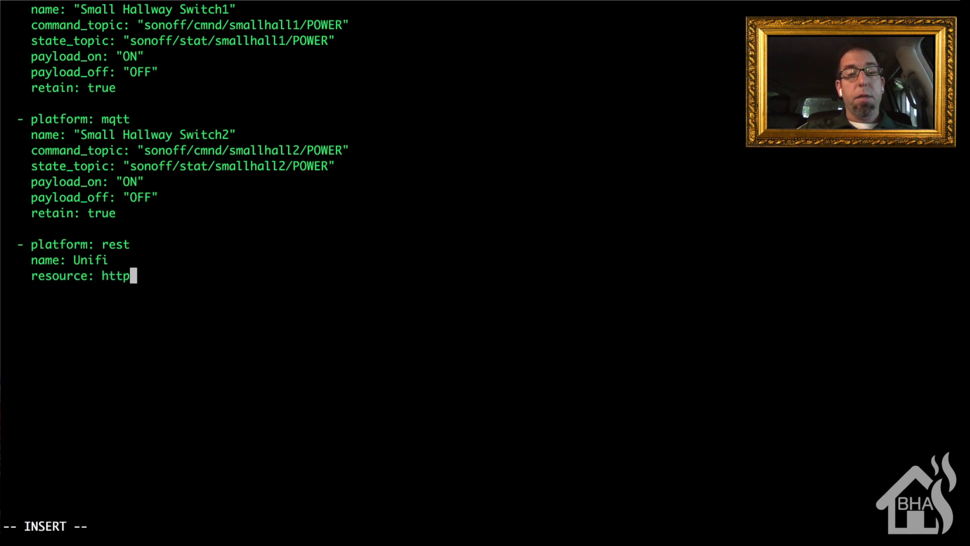
{"action": "type", "text": "://10.1"}
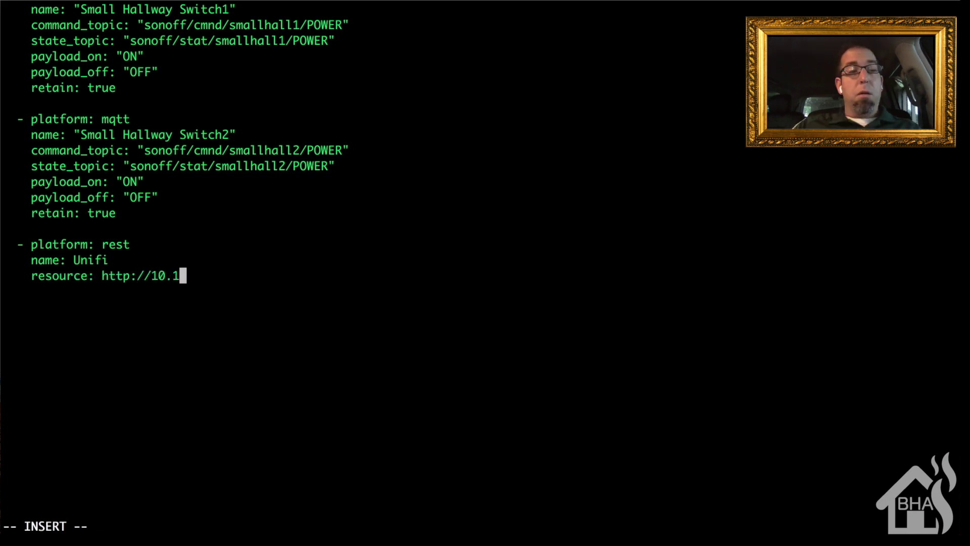
{"action": "type", "text": "0.10.5:"}
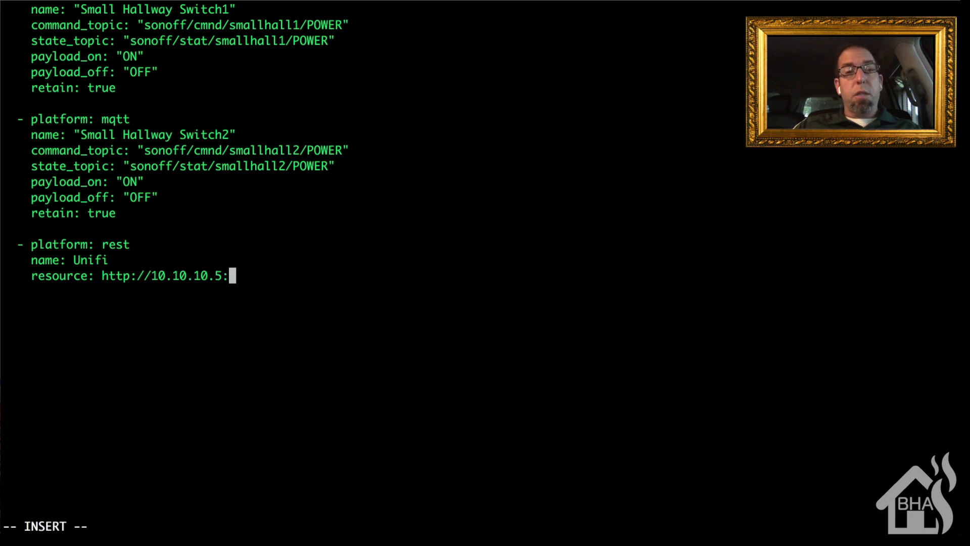
{"action": "type", "text": "8126"}
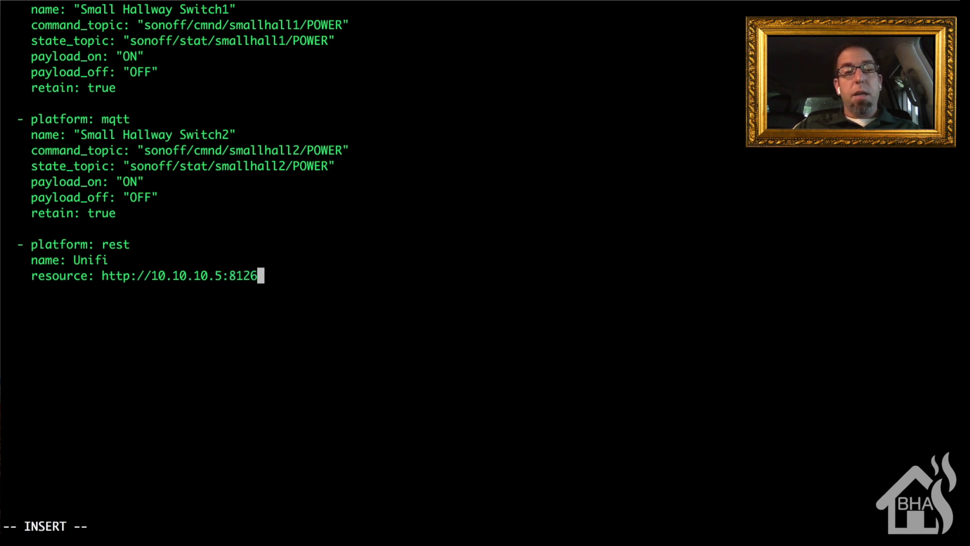
{"action": "type", "text": "/container"}
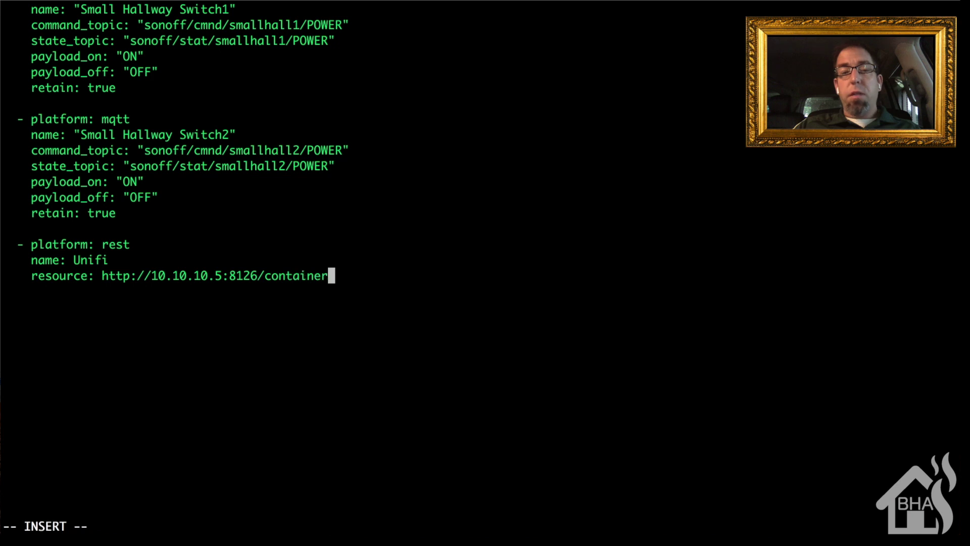
{"action": "type", "text": "/unifi"}
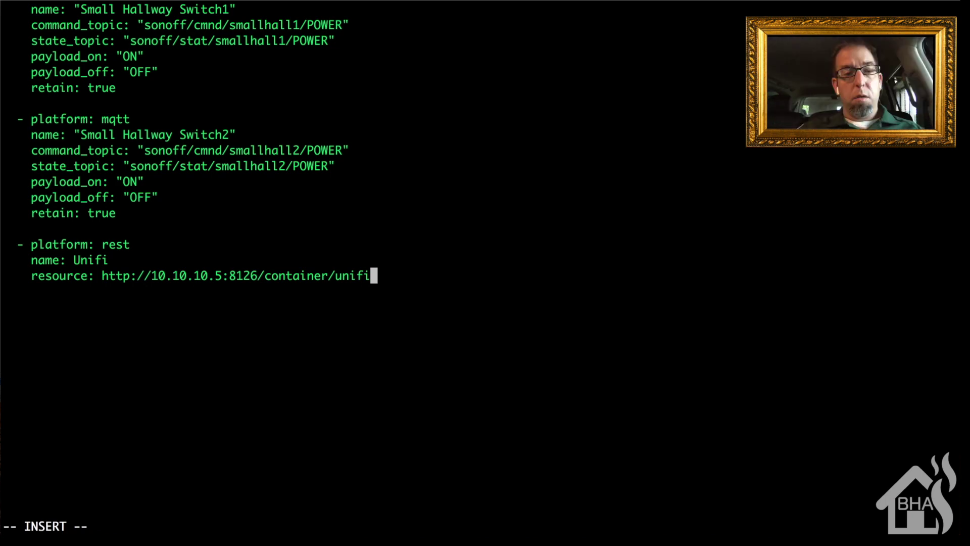
{"action": "key", "text": "Return"}
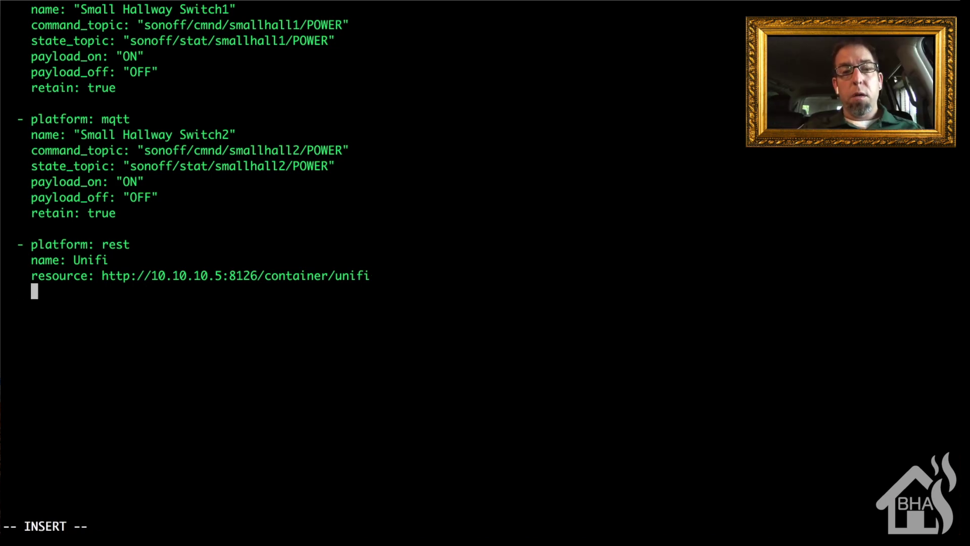
Add a body_on line to the Unifi entry with the value '{"state":"start"}'.
{"action": "type", "text": "body_on"}
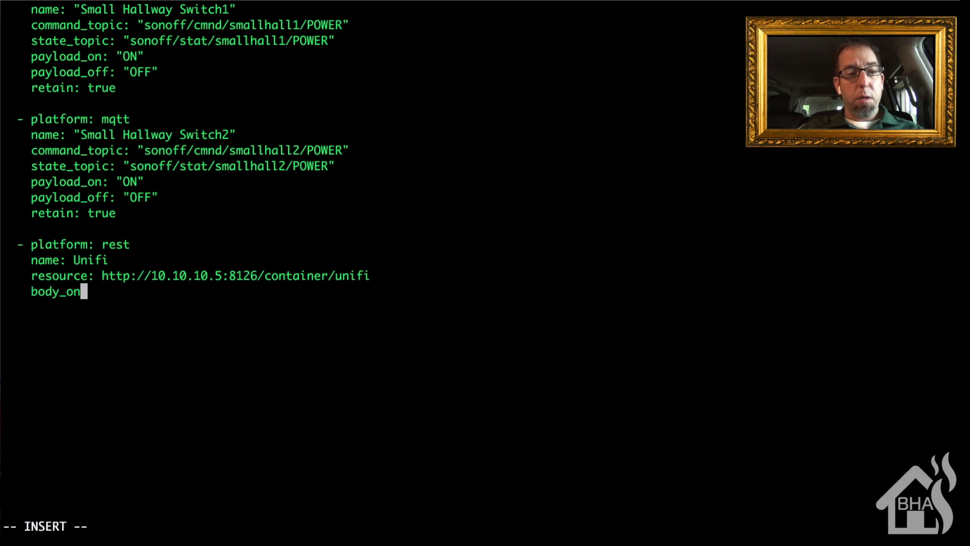
{"action": "type", "text": ": "}
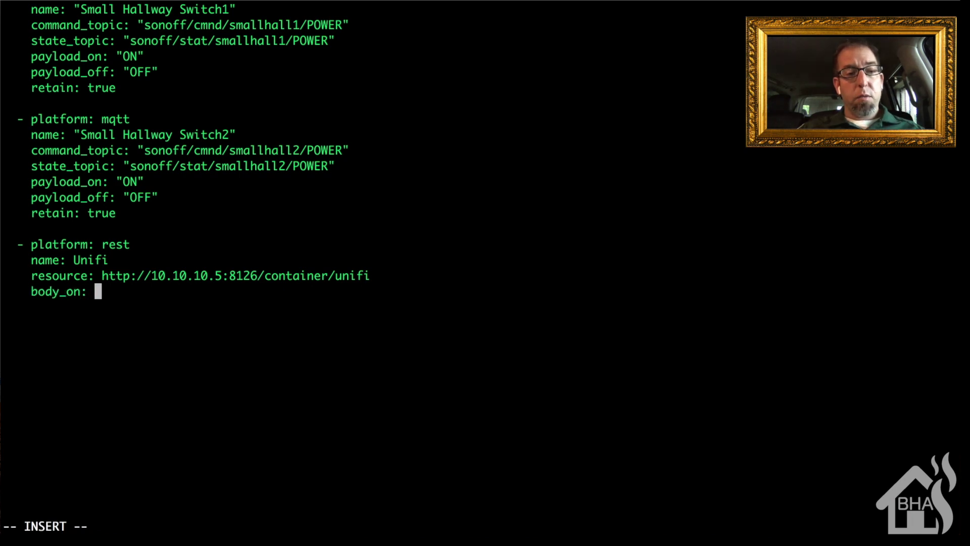
{"action": "type", "text": "'"}
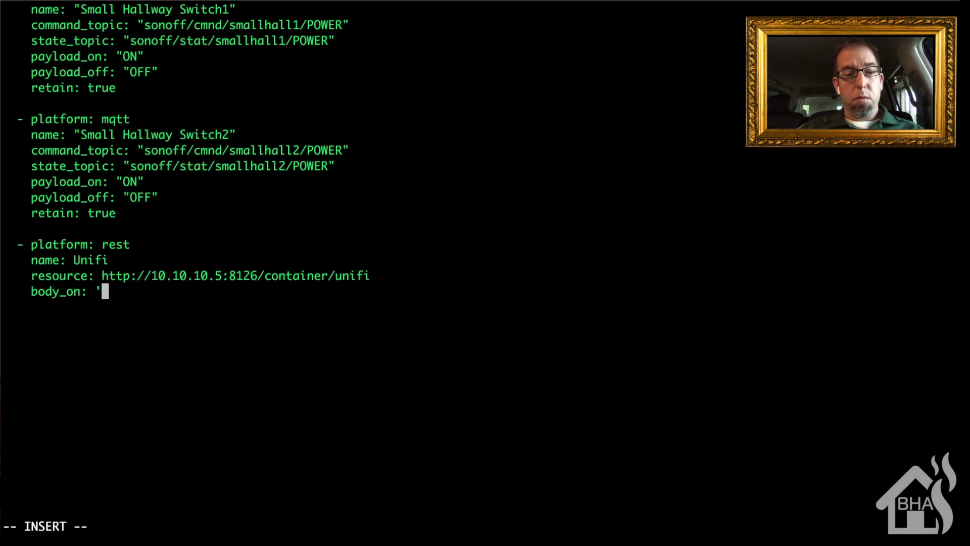
{"action": "type", "text": "{"}
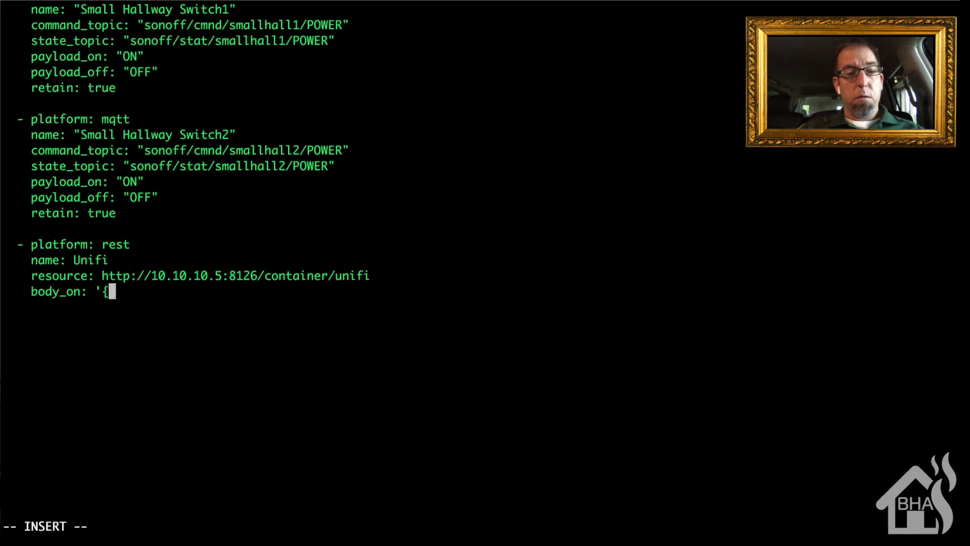
{"action": "type", "text": "\"stat"}
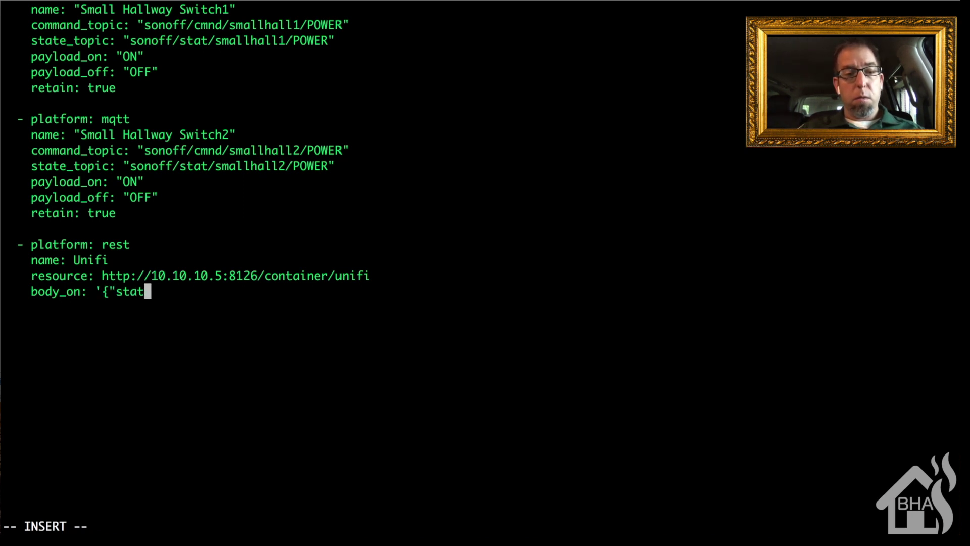
{"action": "type", "text": "e\":"}
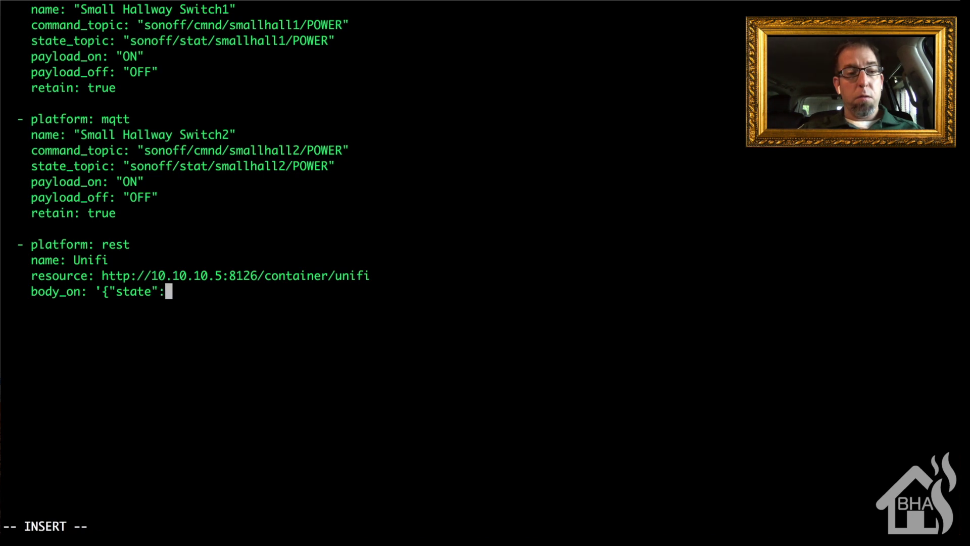
{"action": "type", "text": "\"start\""}
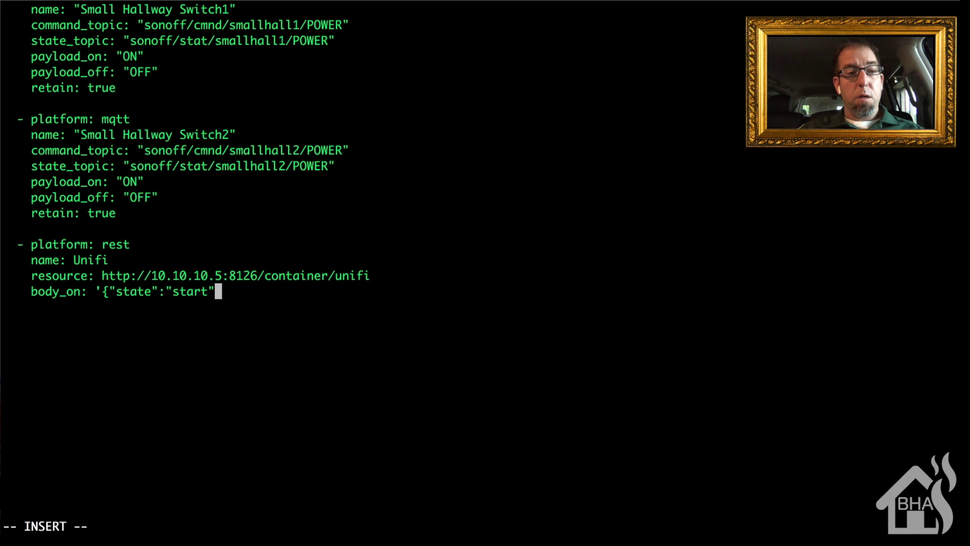
{"action": "type", "text": "}"}
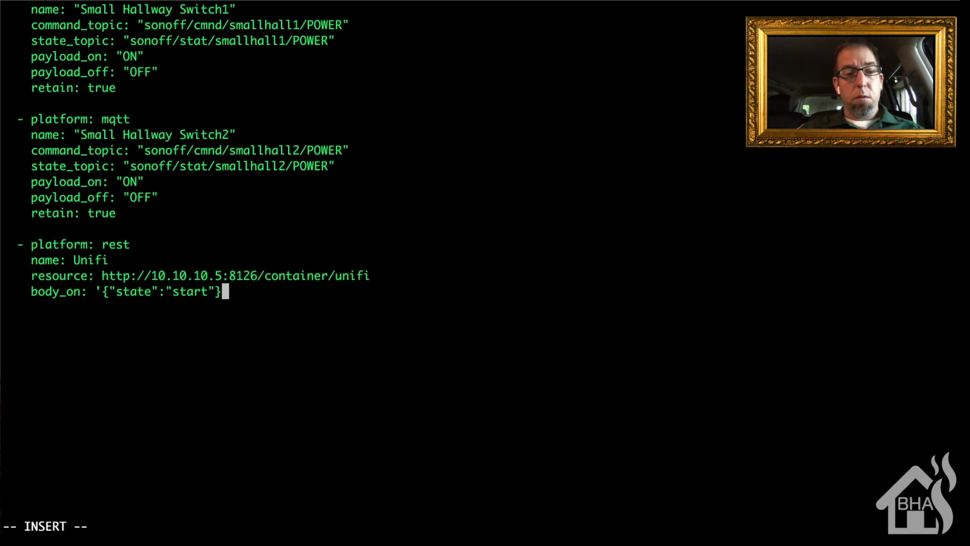
{"action": "type", "text": "'"}
{"action": "key", "text": "Return"}
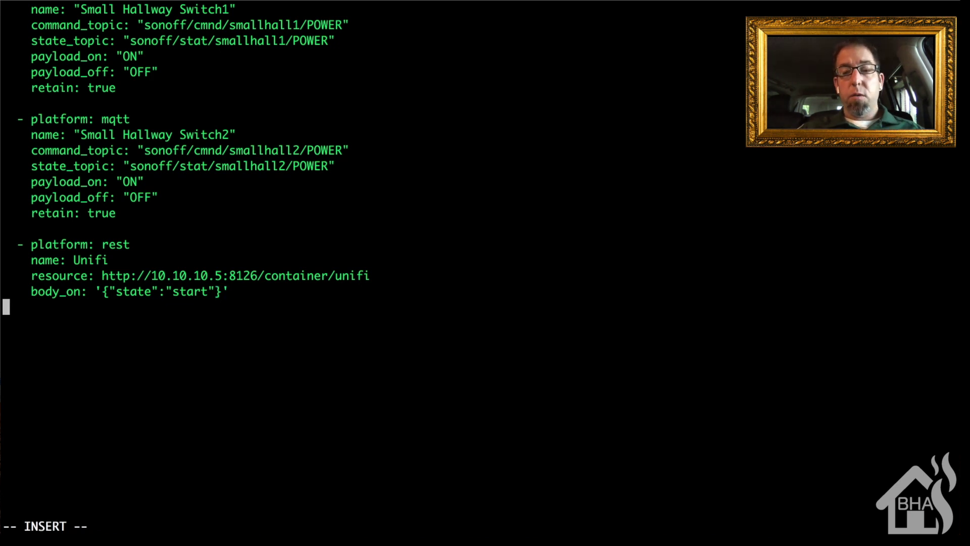
Add a body_off line to the Unifi entry with the value '{"state":"stop"}'.
{"action": "type", "text": "body"}
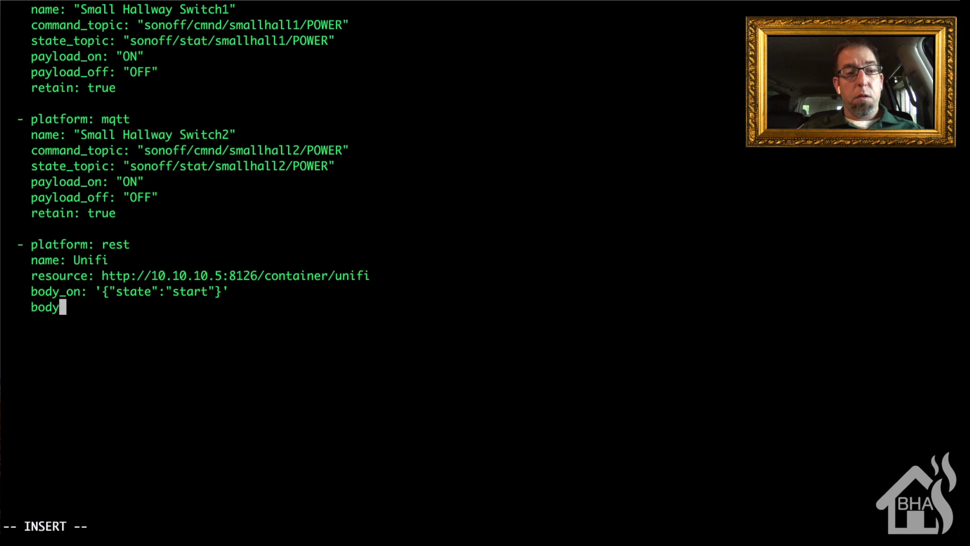
{"action": "type", "text": "_off: '"}
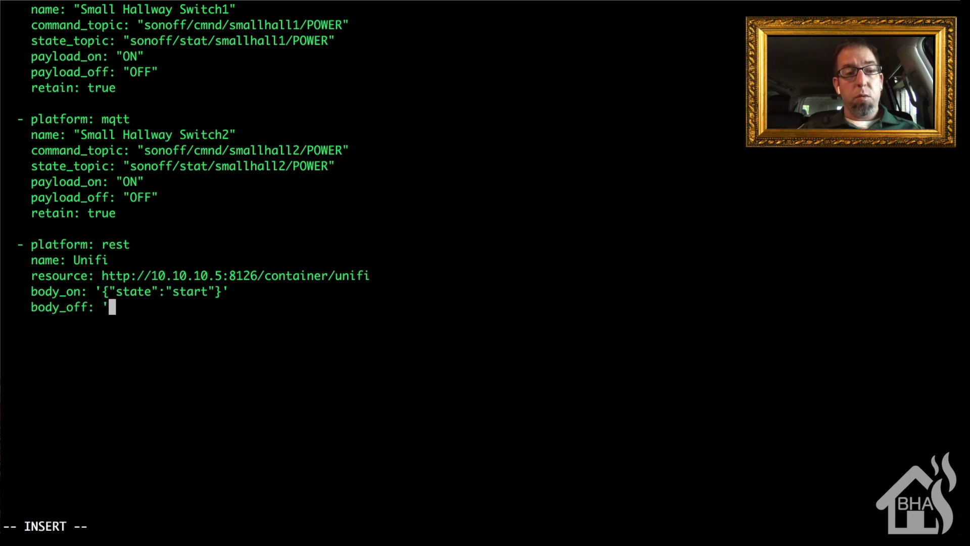
{"action": "type", "text": "{\"state"}
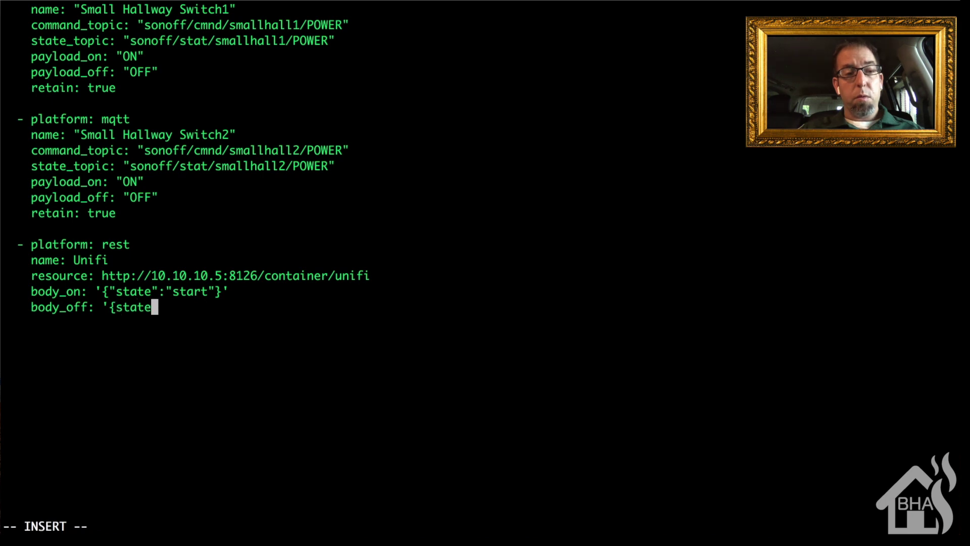
{"action": "key", "text": "BackSpace"}
{"action": "key", "text": "BackSpace"}
{"action": "key", "text": "BackSpace"}
{"action": "key", "text": "BackSpace"}
{"action": "key", "text": "BackSpace"}
{"action": "key", "text": "BackSpace"}
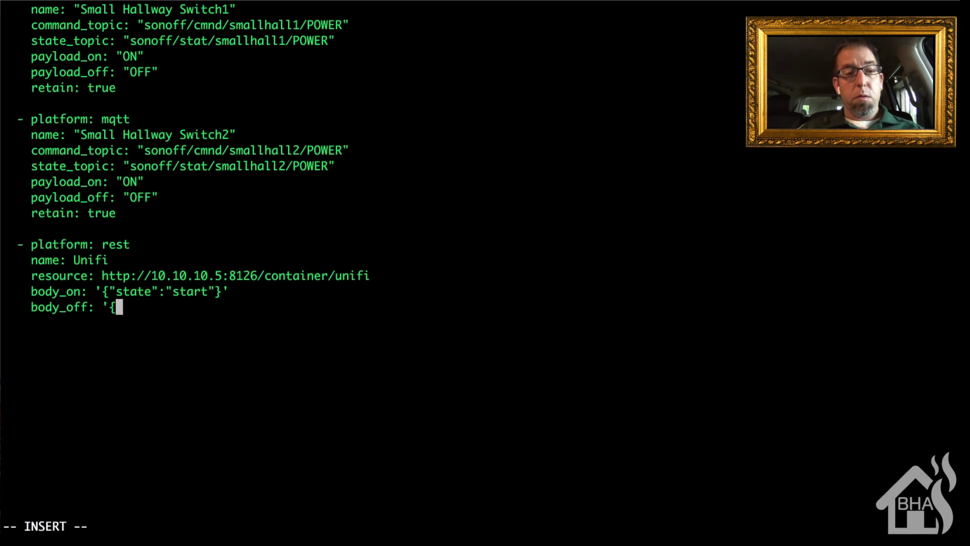
{"action": "type", "text": "\"state\""}
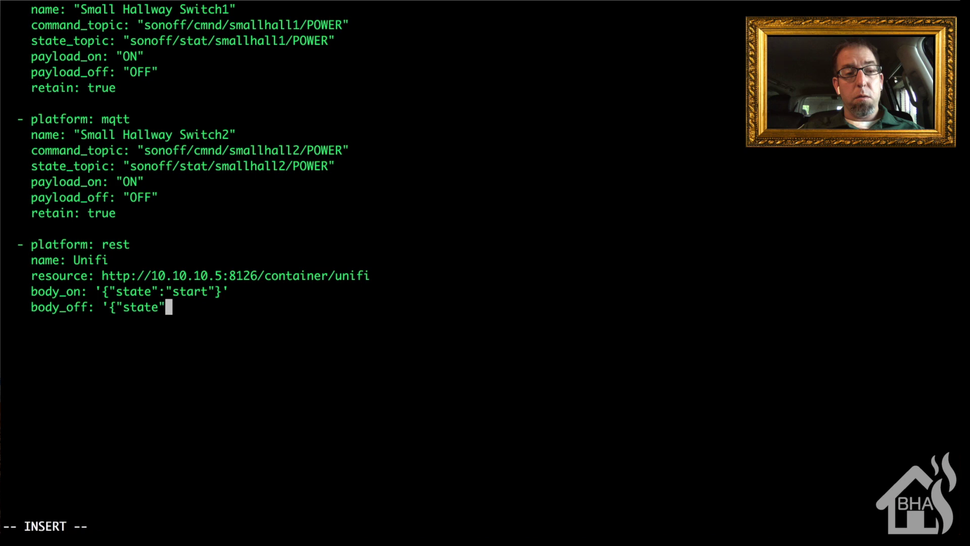
{"action": "type", "text": ":\""}
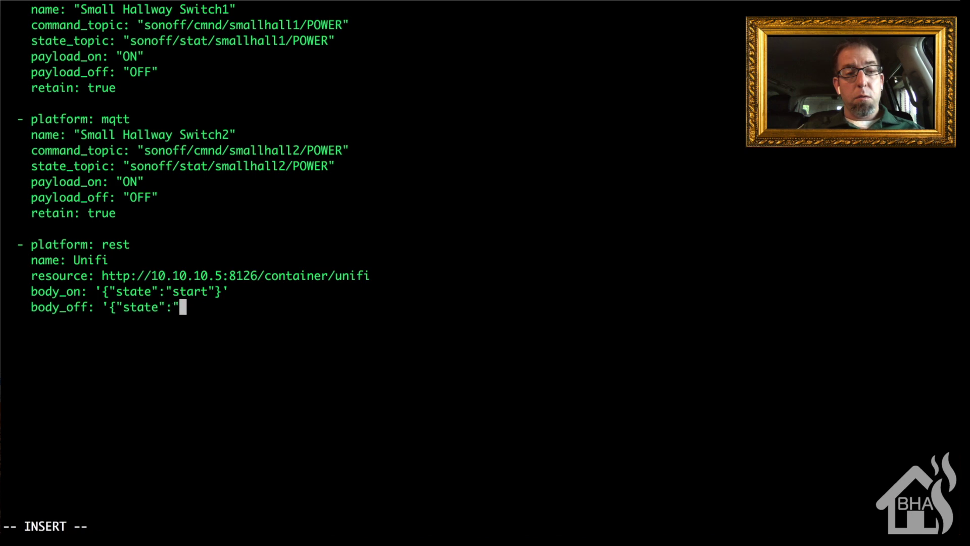
{"action": "type", "text": "sto"}
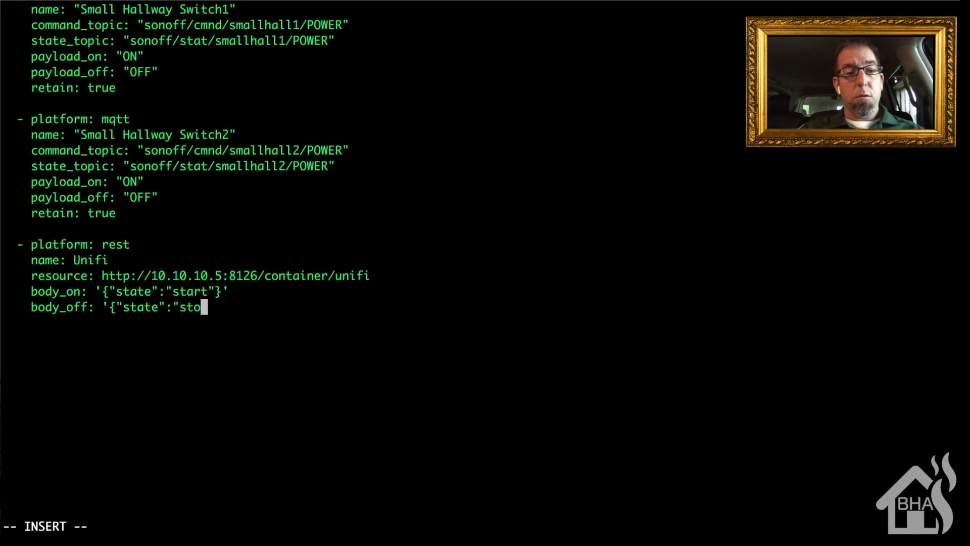
{"action": "type", "text": "p\"}"}
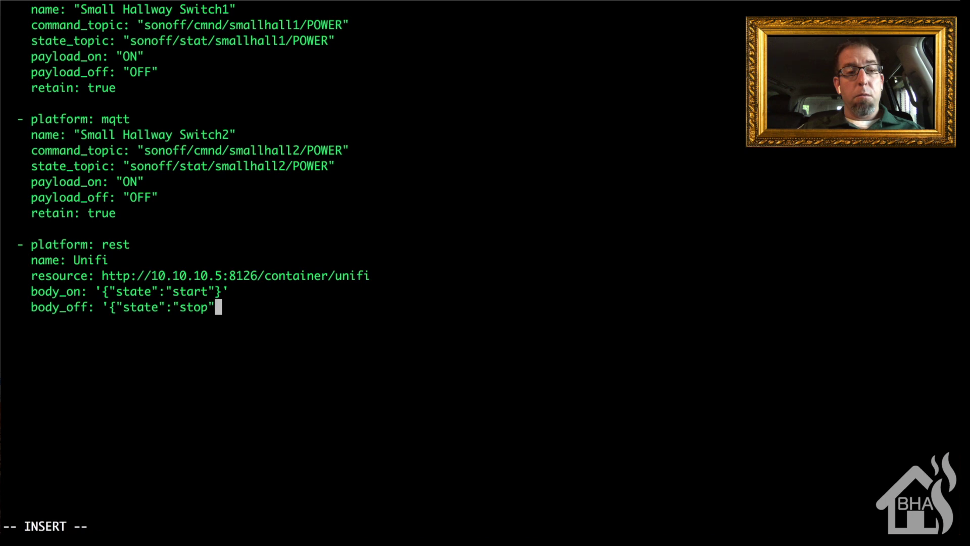
{"action": "type", "text": "'"}
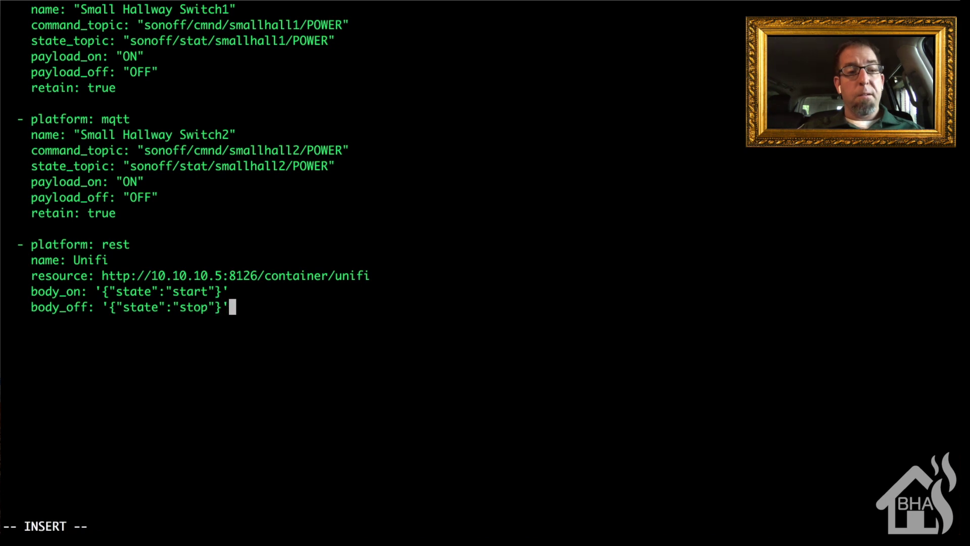
{"action": "key", "text": "Return"}
Add an is_on_template line to the Unifi entry with the value '{{ value_json is not none and value_json.state=="running" }}'.
{"action": "type", "text": "is"}
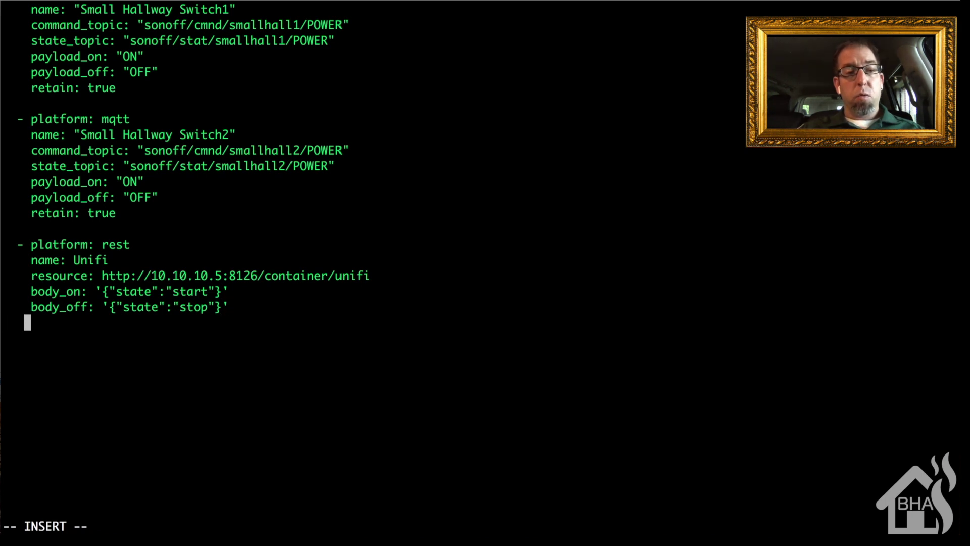
{"action": "type", "text": "_on_"}
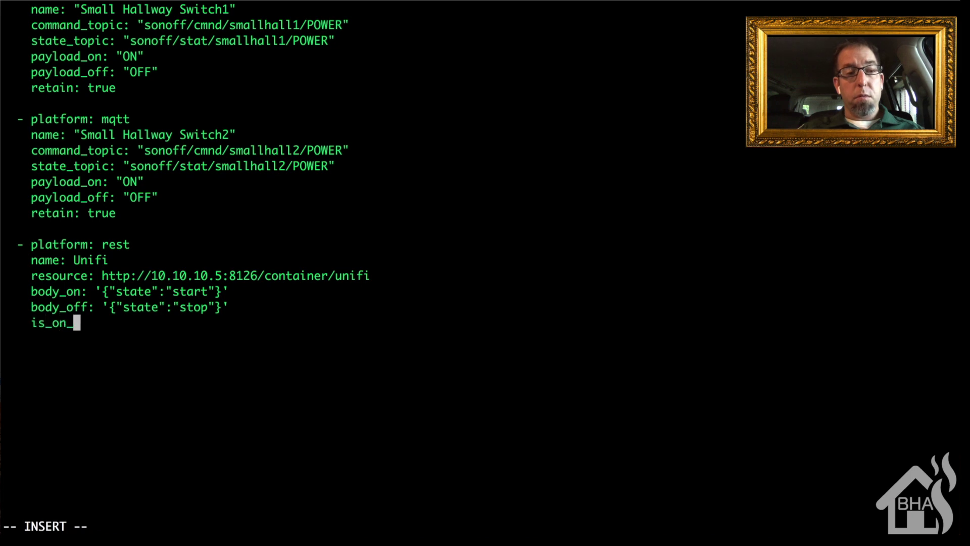
{"action": "type", "text": "template:"}
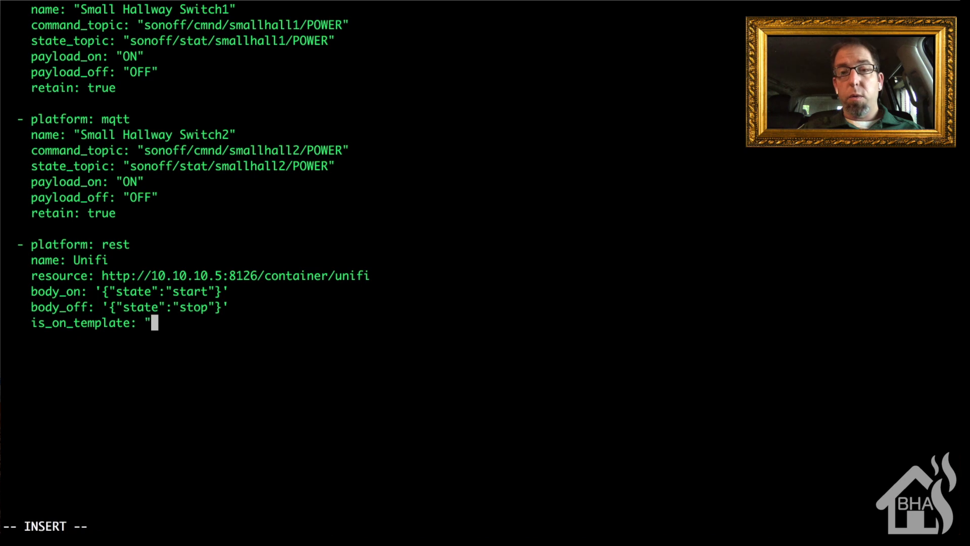
{"action": "type", "text": " '"}
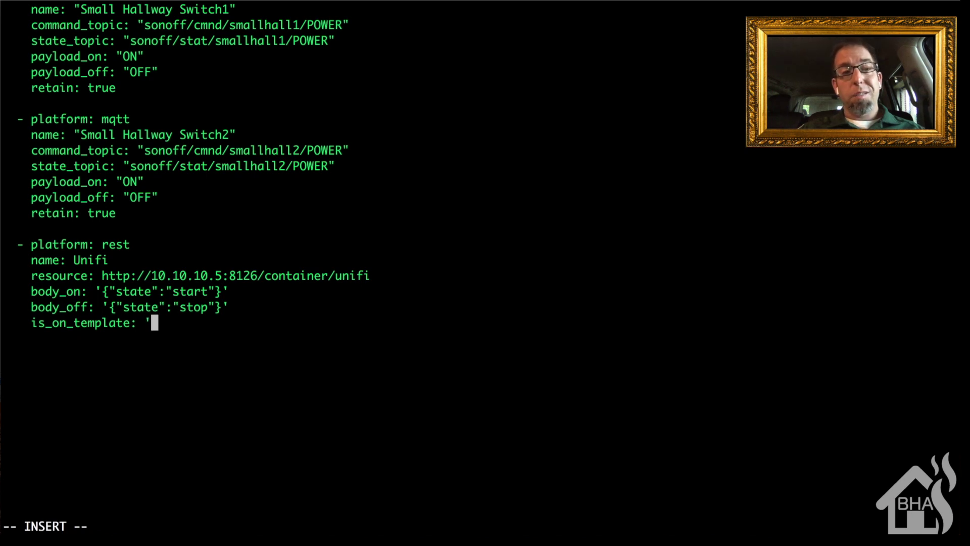
{"action": "type", "text": "{{"}
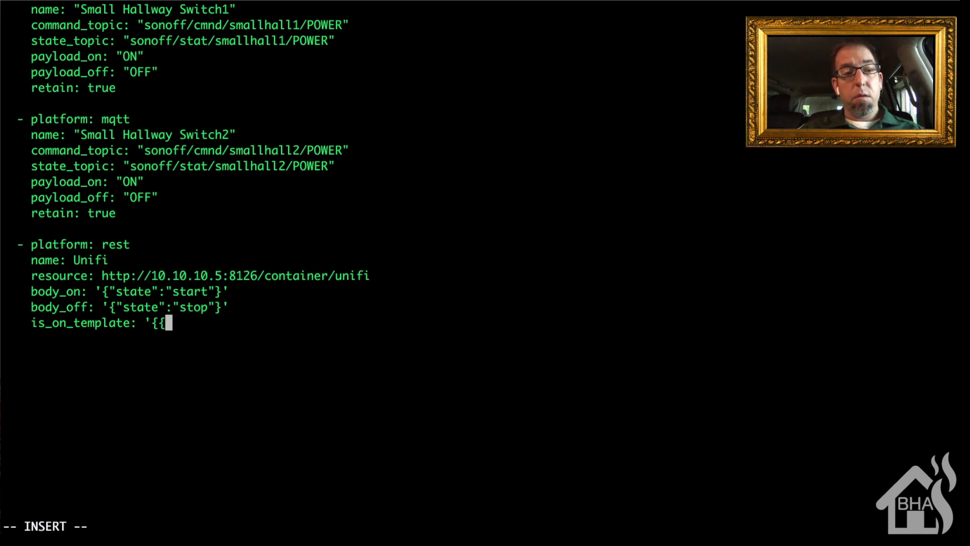
{"action": "type", "text": "v"}
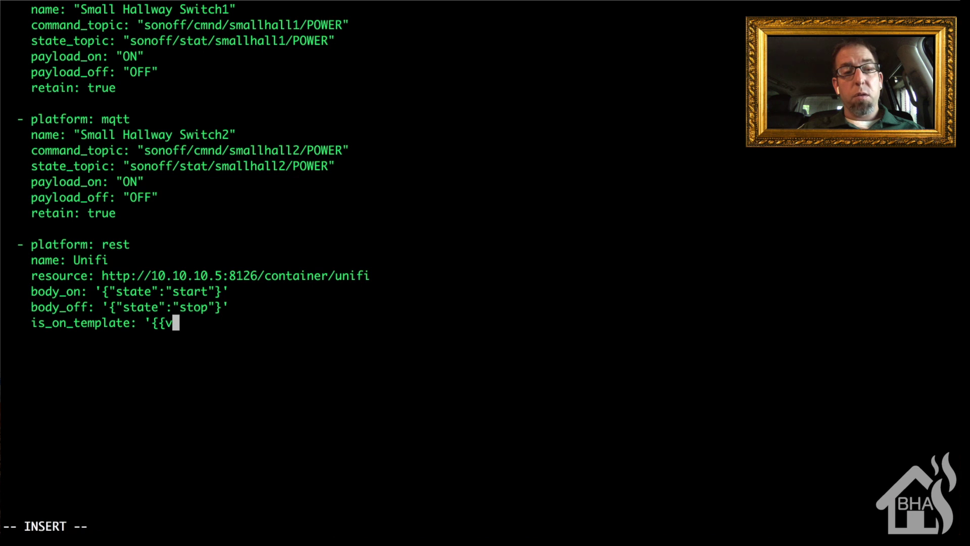
{"action": "key", "text": "BackSpace"}
{"action": "type", "text": "value"}
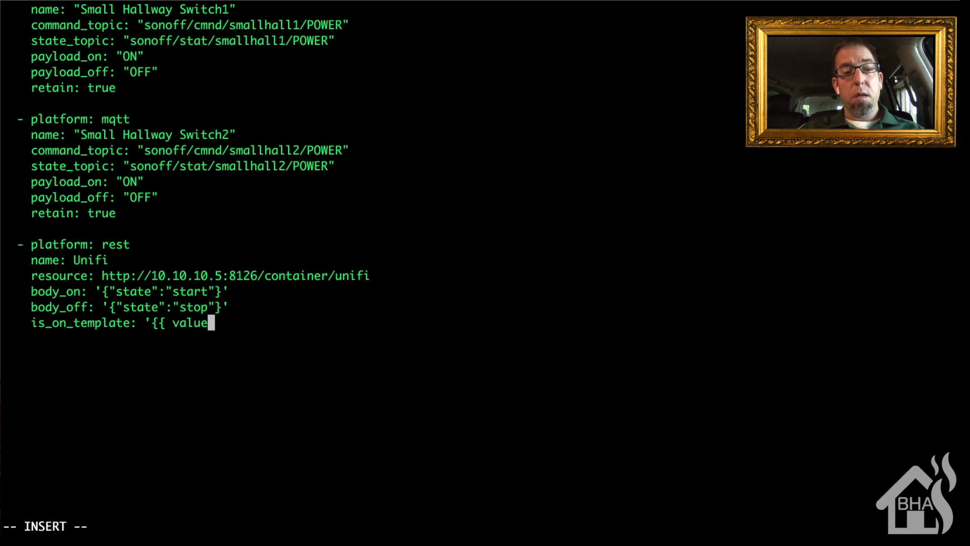
{"action": "type", "text": "_jso"}
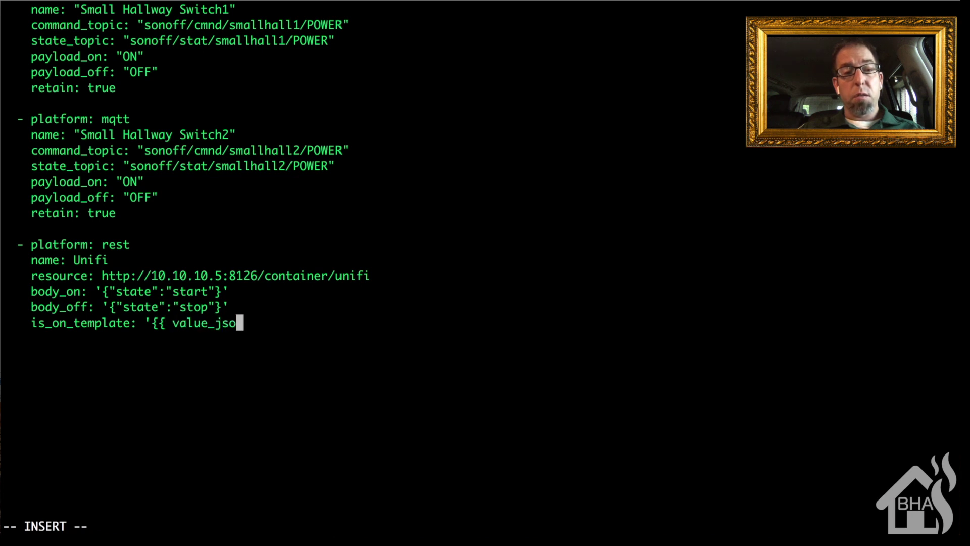
{"action": "type", "text": "n"}
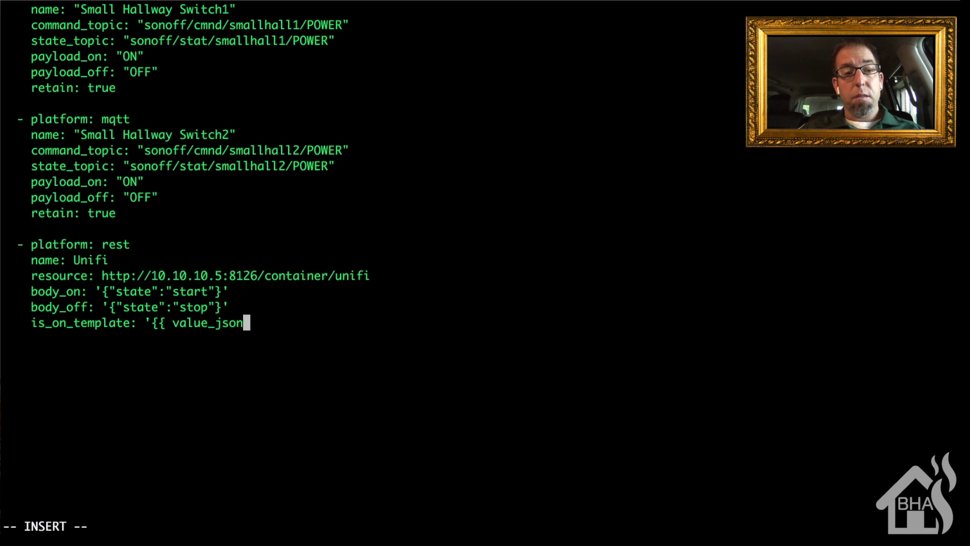
{"action": "type", "text": " is "}
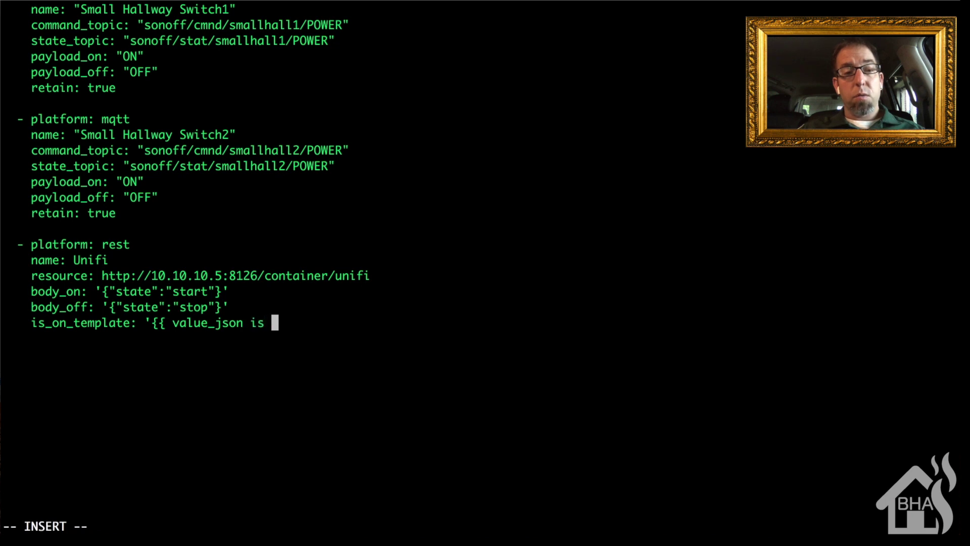
{"action": "type", "text": "not none and valu"}
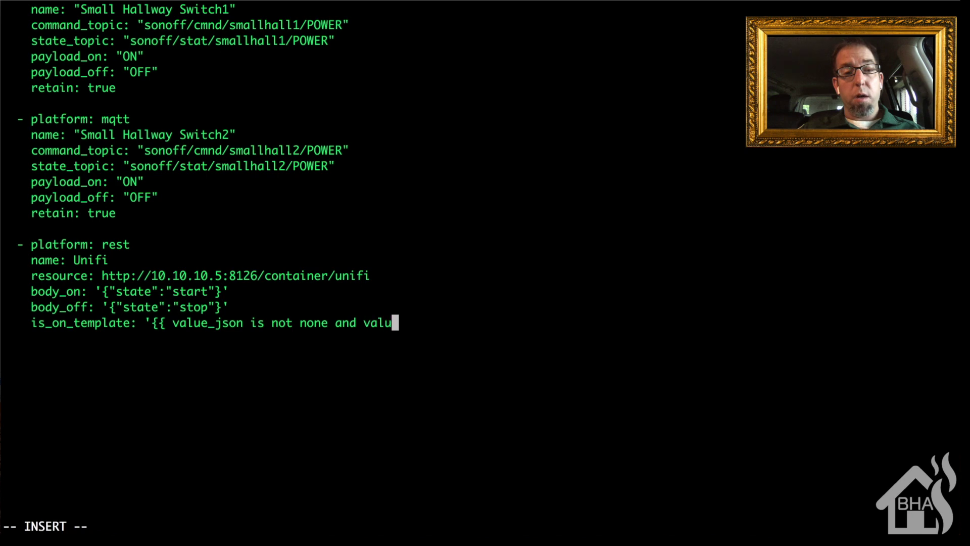
{"action": "type", "text": "e_json"}
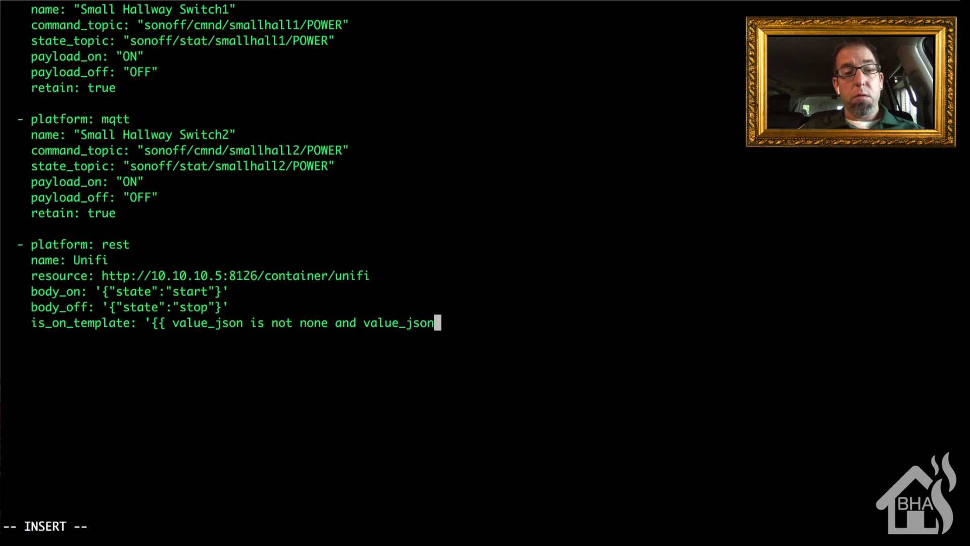
{"action": "type", "text": ".stae"}
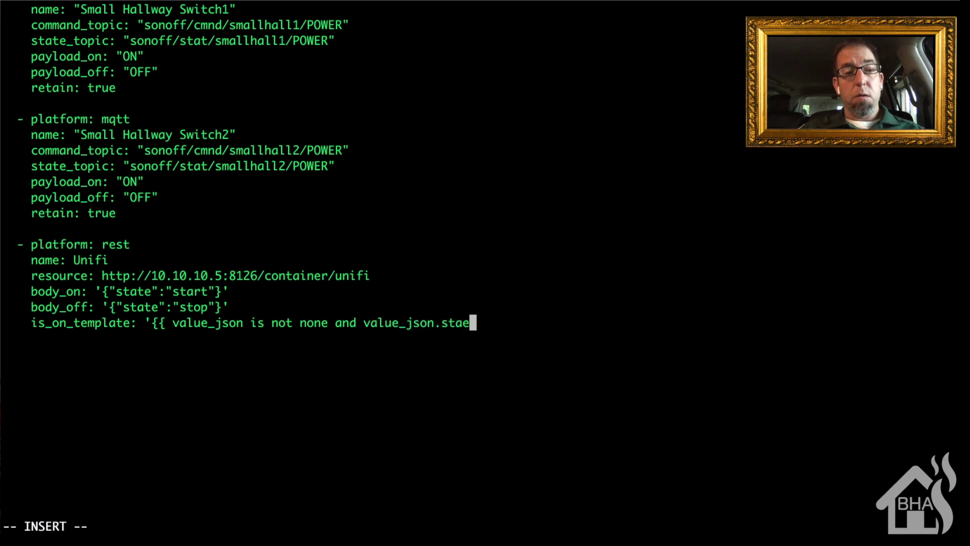
{"action": "key", "text": "BackSpace"}
{"action": "type", "text": "te=="}
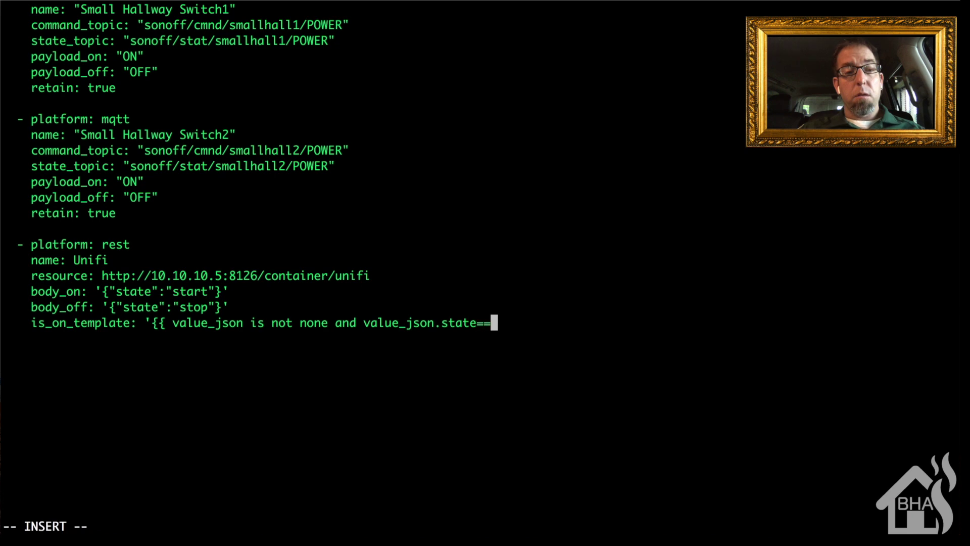
{"action": "type", "text": "\"running\""}
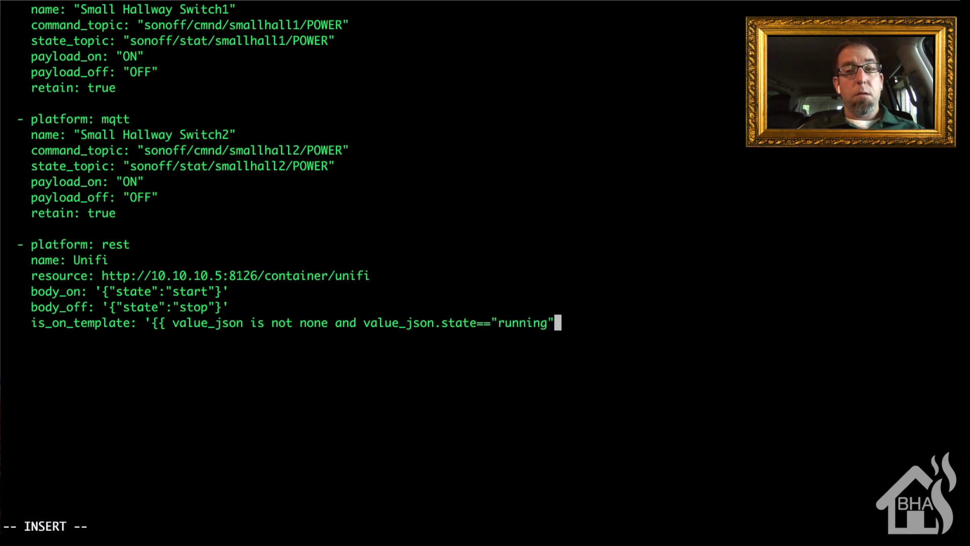
{"action": "type", "text": " }}"}
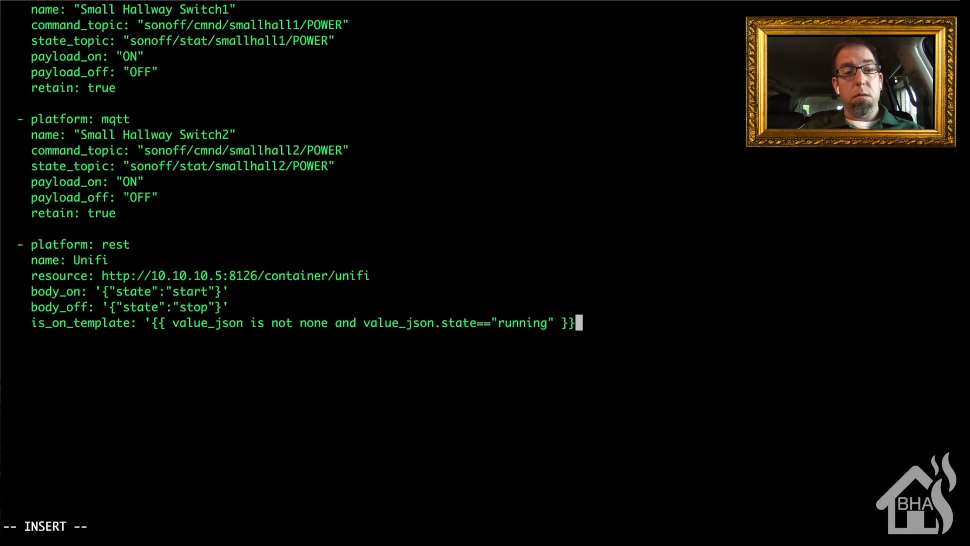
{"action": "type", "text": "'"}
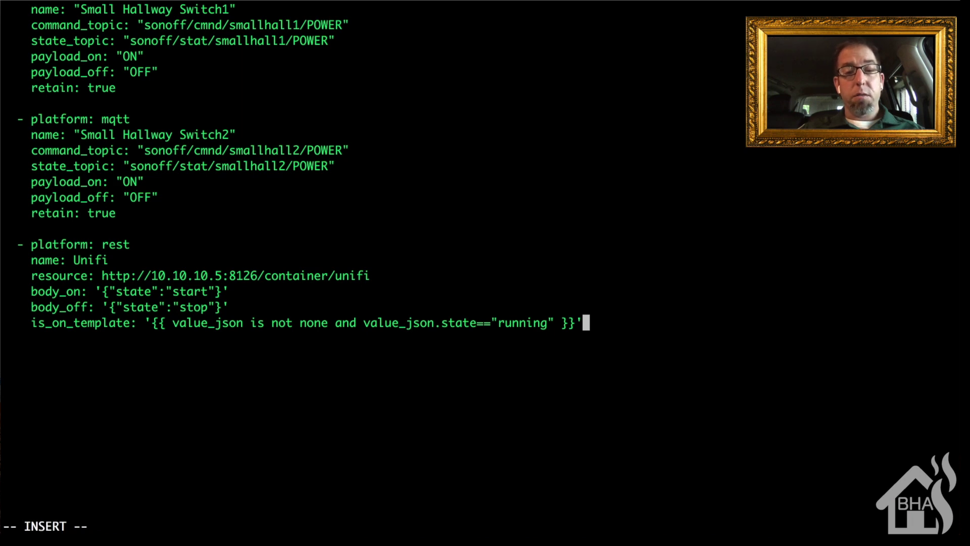
Save the switch configuration file and quit the vi editor.
{"action": "key", "text": "Escape"}
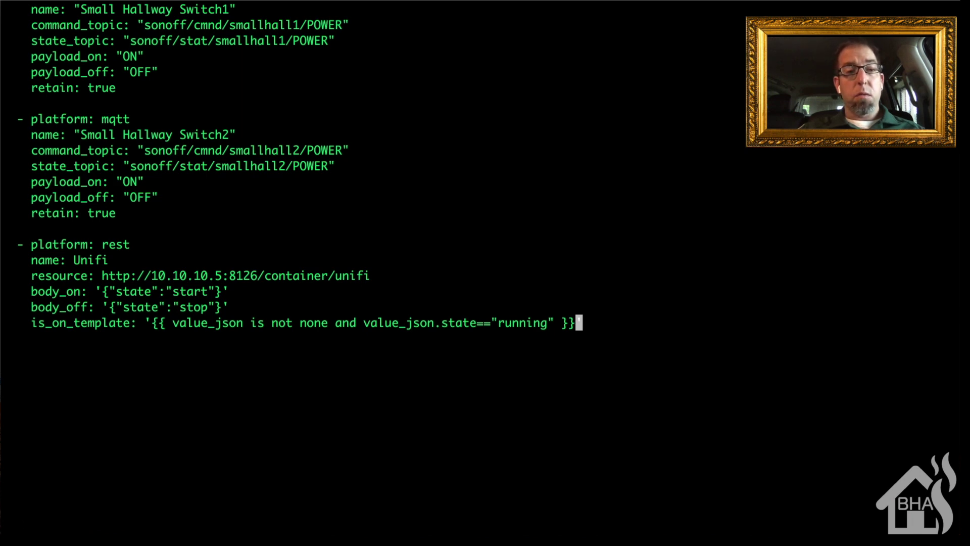
{"action": "type", "text": ":"}
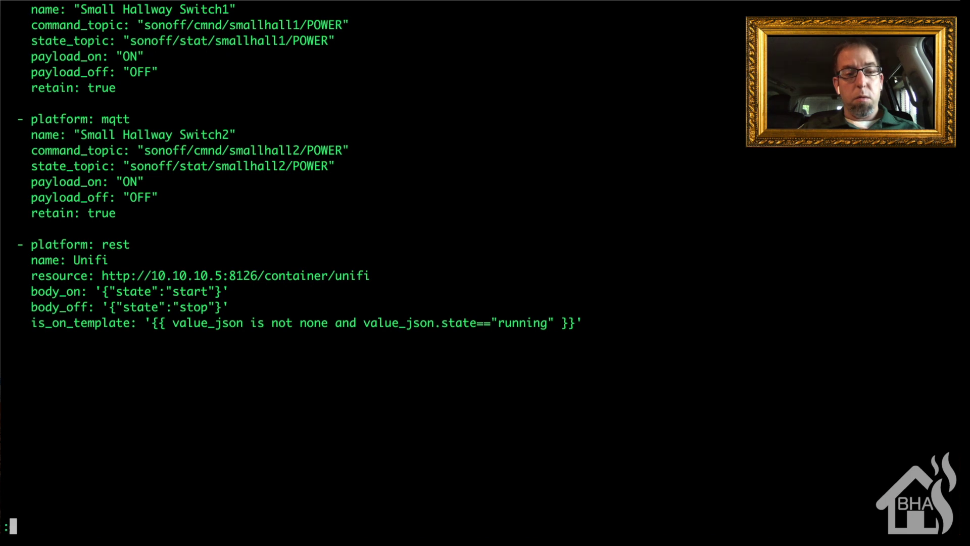
{"action": "type", "text": "wq!"}
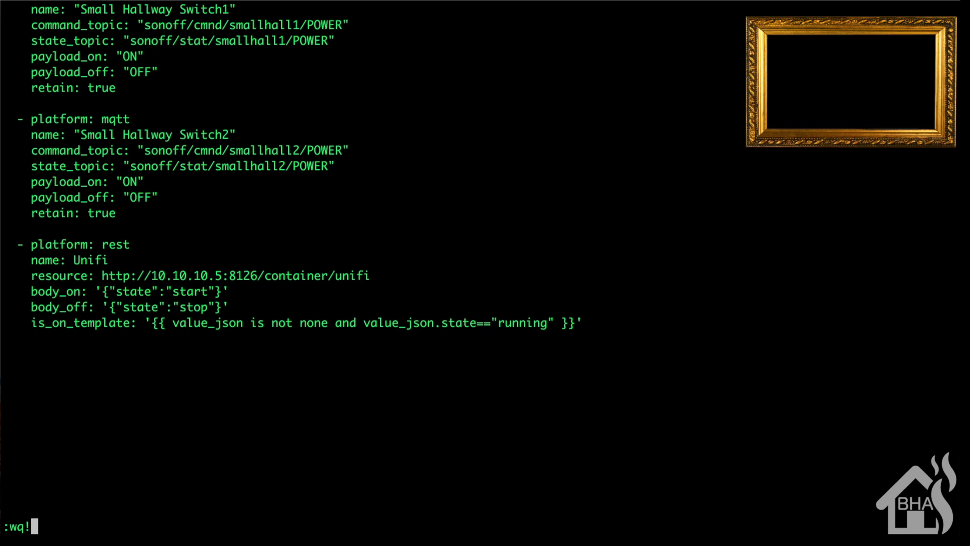
{"action": "key", "text": "Return"}
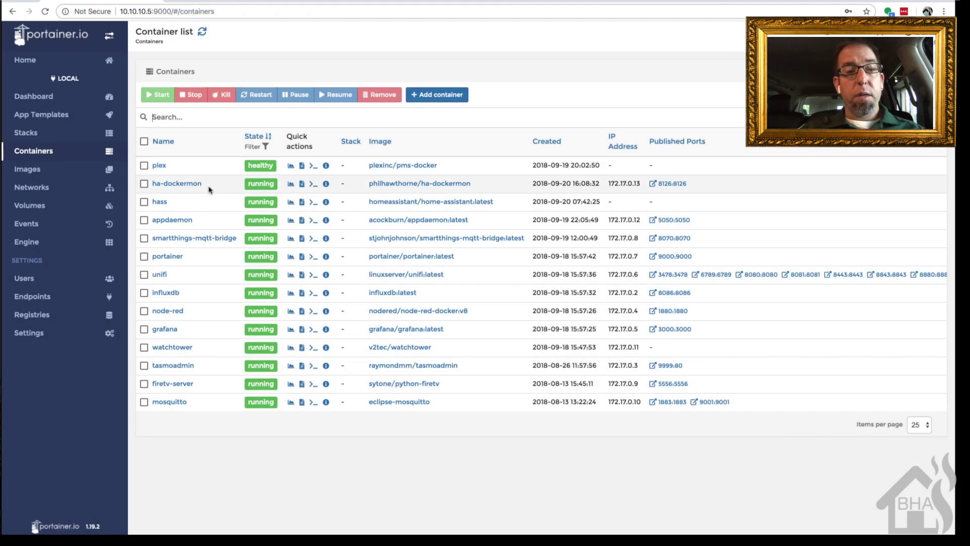
Switch to Portainer and restart the hass container.
{"action": "left_click", "coordinate": [144, 202]}
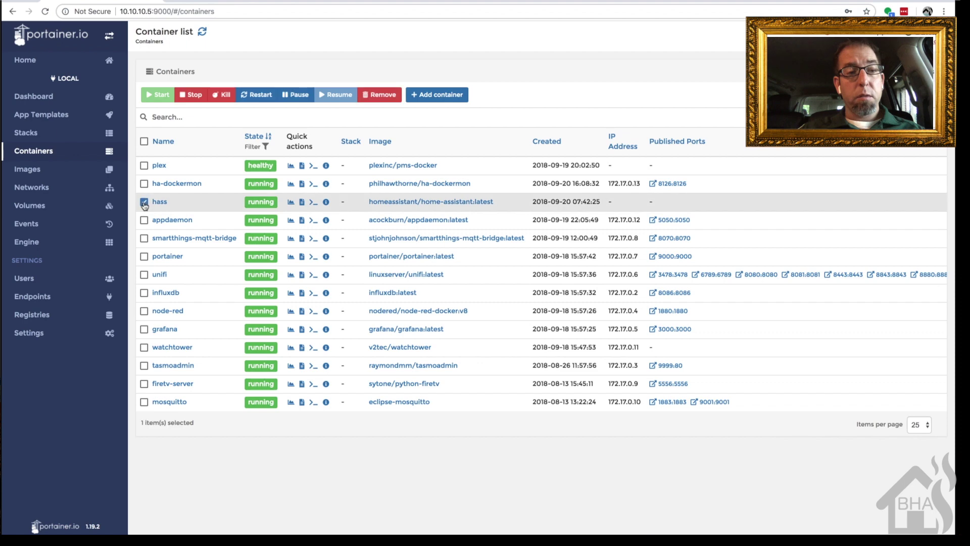
{"action": "left_click", "coordinate": [263, 95]}
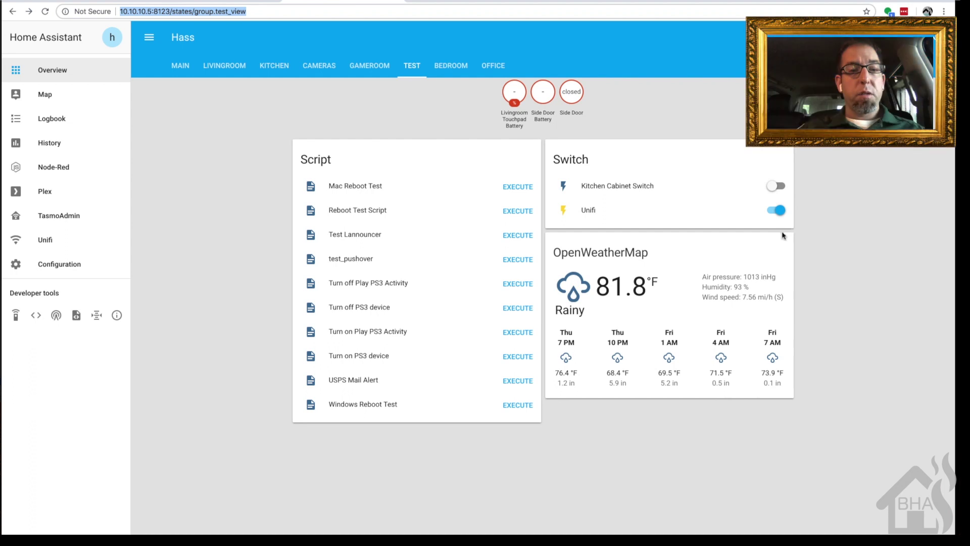
Switch to Home Assistant, view the Unifi switch's details in the Test view and close them.
{"action": "left_click", "coordinate": [582, 218]}
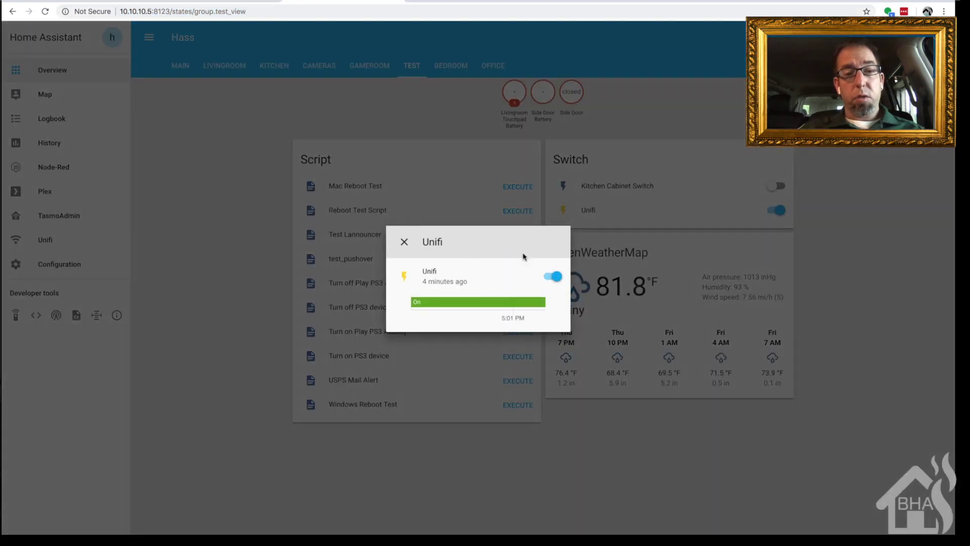
{"action": "left_click", "coordinate": [843, 206]}
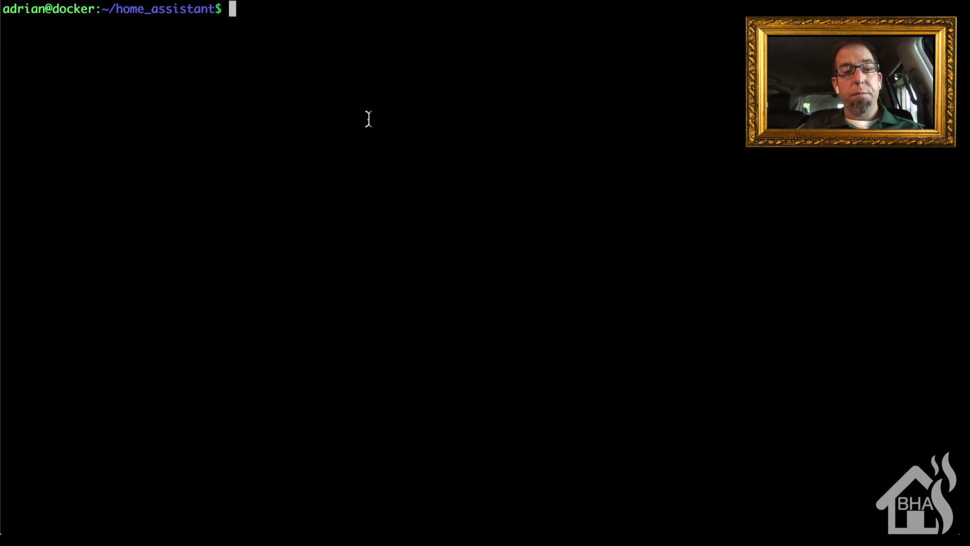
Switch to the terminal and open sensor.yaml from the home_assistant folder in vi.
{"action": "type", "text": "vi sens"}
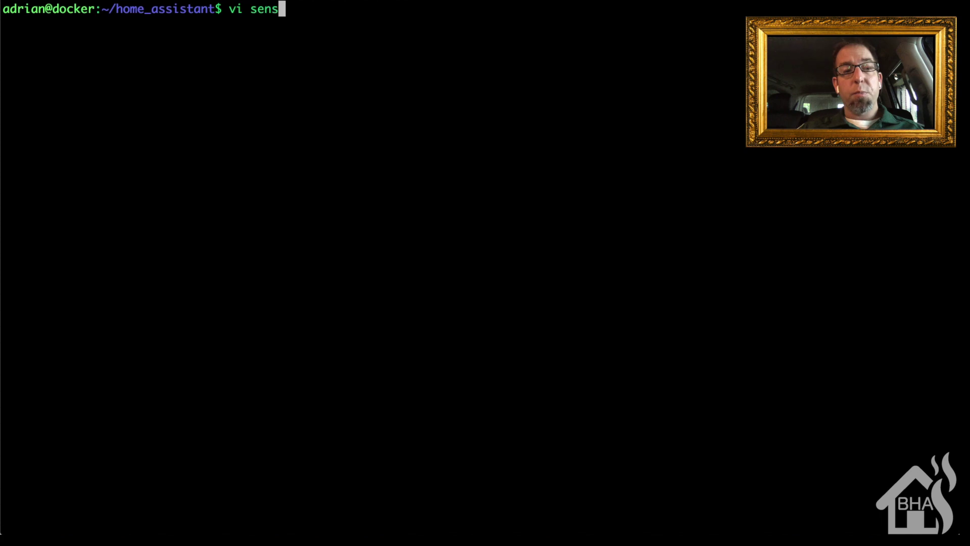
{"action": "type", "text": "or.yaml"}
{"action": "key", "text": "Return"}
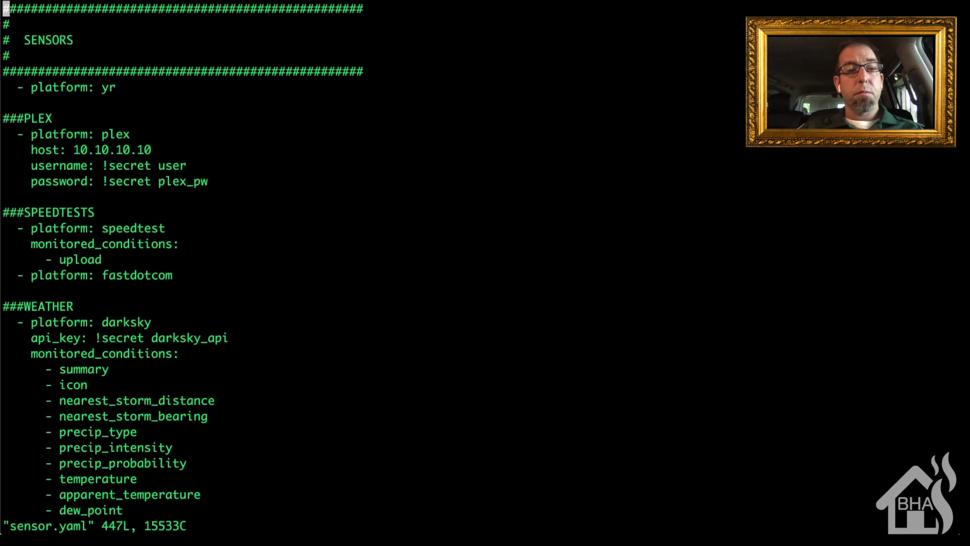
Start a new sensor entry with platform rest below the Livingroom Touchpad Battery entry at the end of the file.
{"action": "key", "text": "shift+g"}
{"action": "key", "text": "Up"}
{"action": "key", "text": "Up"}
{"action": "key", "text": "Up"}
{"action": "key", "text": "Up"}
{"action": "key", "text": "Up"}
{"action": "key", "text": "Up"}
{"action": "key", "text": "Up"}
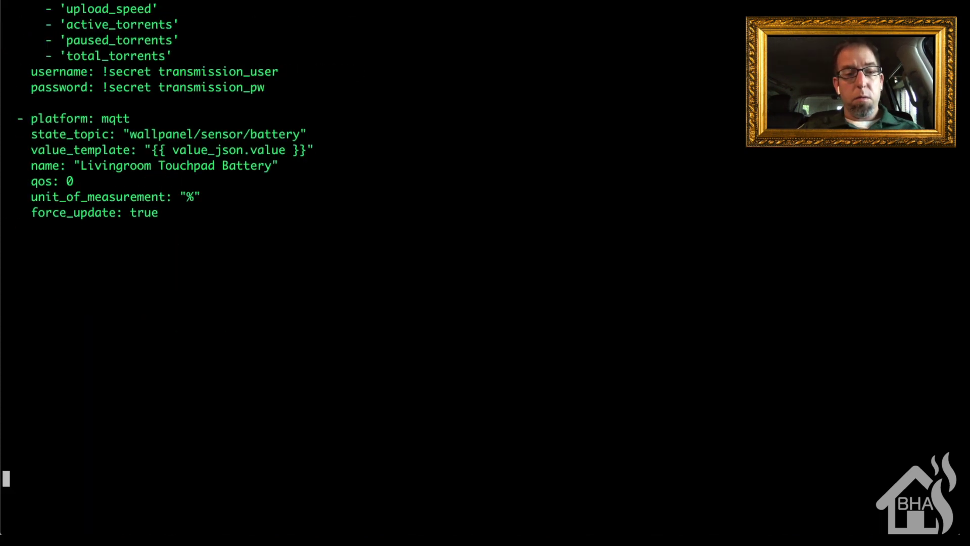
{"action": "key", "text": "Up"}
{"action": "key", "text": "Up"}
{"action": "key", "text": "Up"}
{"action": "key", "text": "Up"}
{"action": "key", "text": "Up"}
{"action": "key", "text": "Up"}
{"action": "key", "text": "Up"}
{"action": "key", "text": "Up"}
{"action": "key", "text": "Up"}
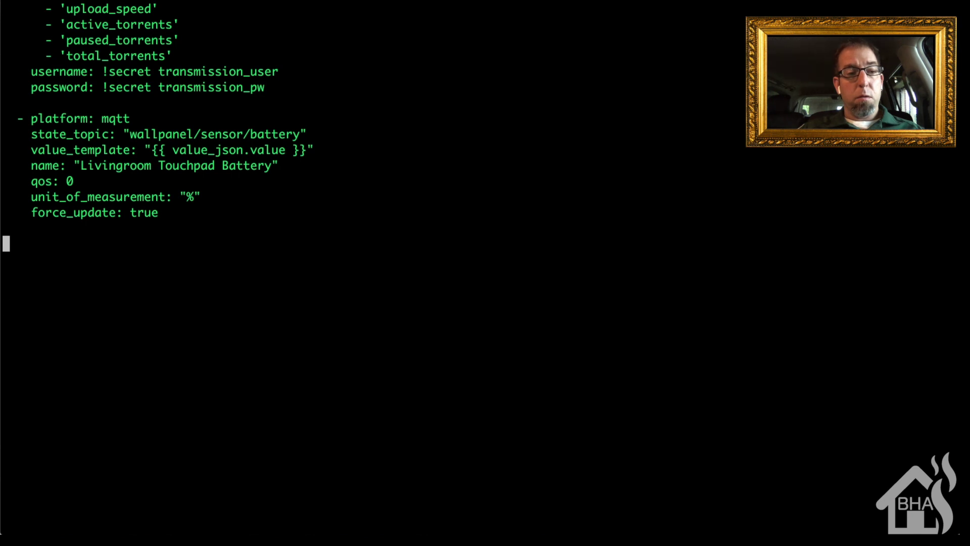
{"action": "type", "text": "i  -"}
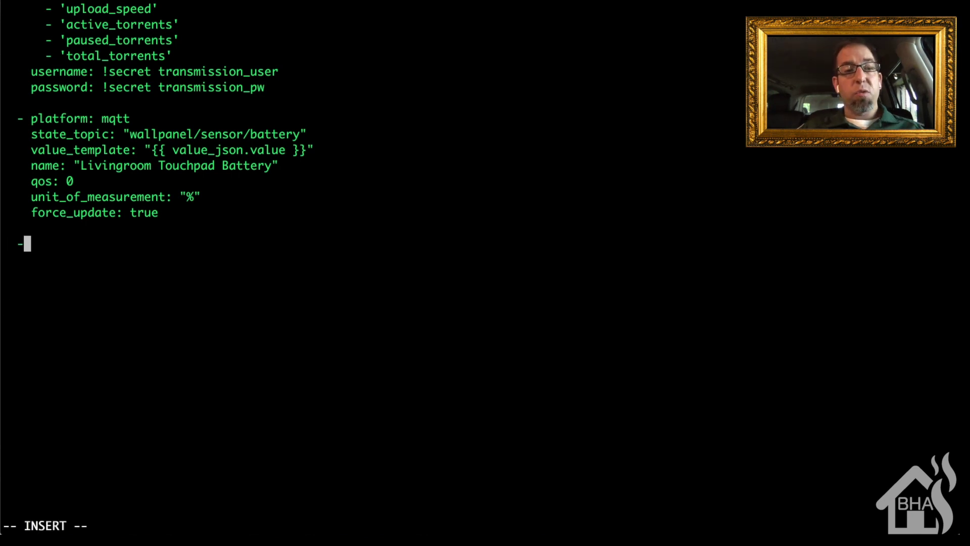
{"action": "type", "text": " platfo"}
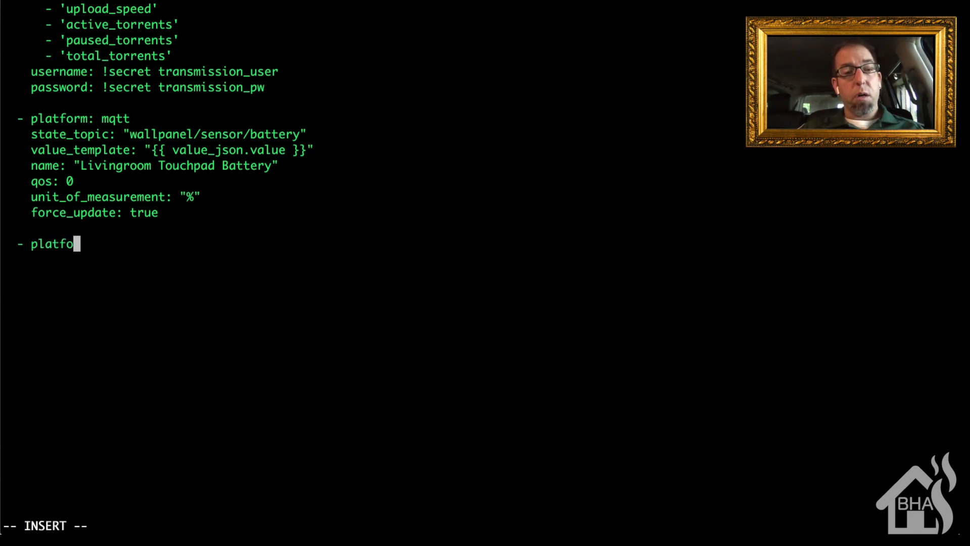
{"action": "type", "text": "rm:"}
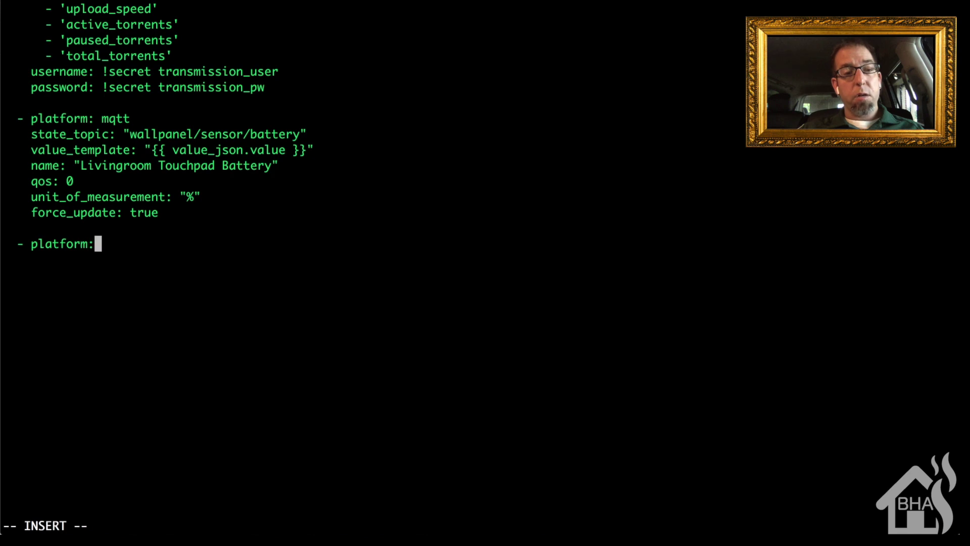
{"action": "type", "text": " rest"}
{"action": "key", "text": "Return"}
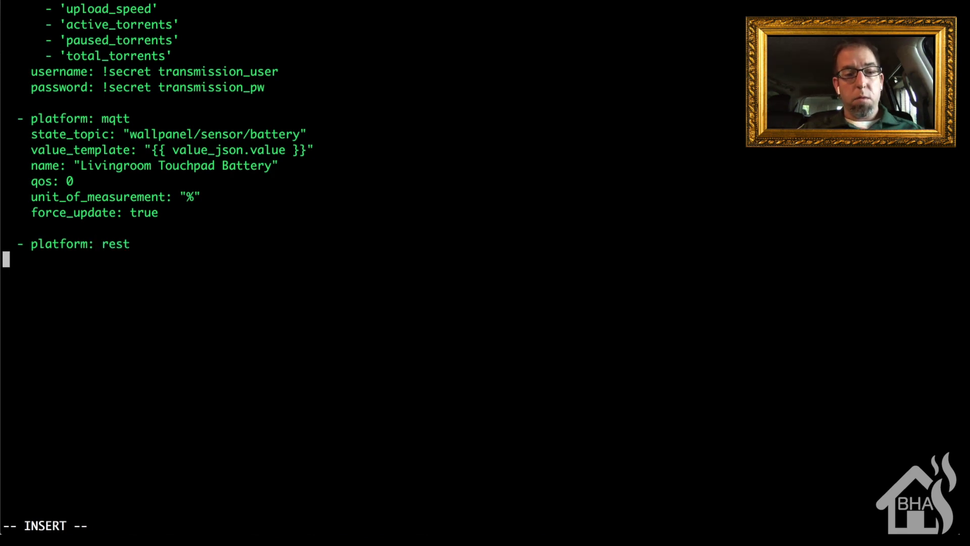
{"action": "type", "text": "reso"}
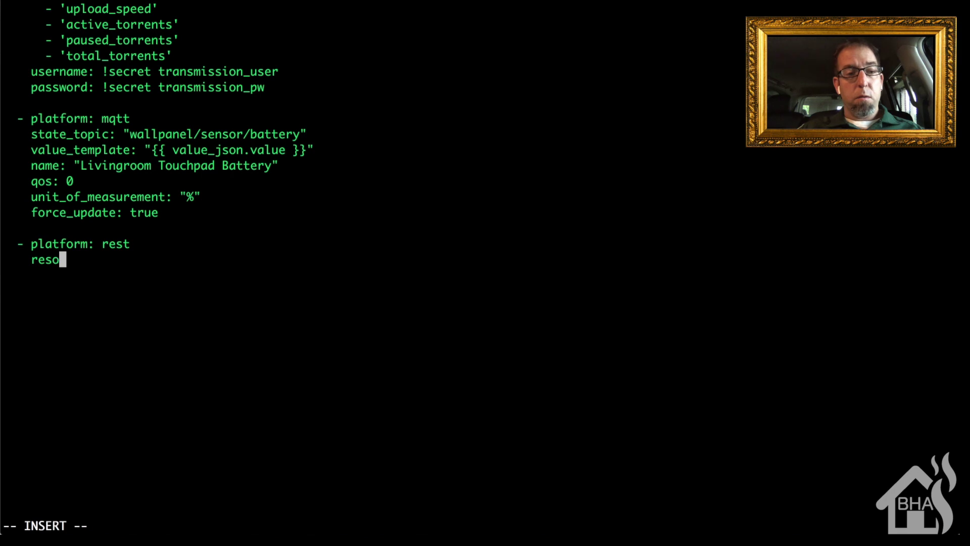
{"action": "type", "text": "urce: "}
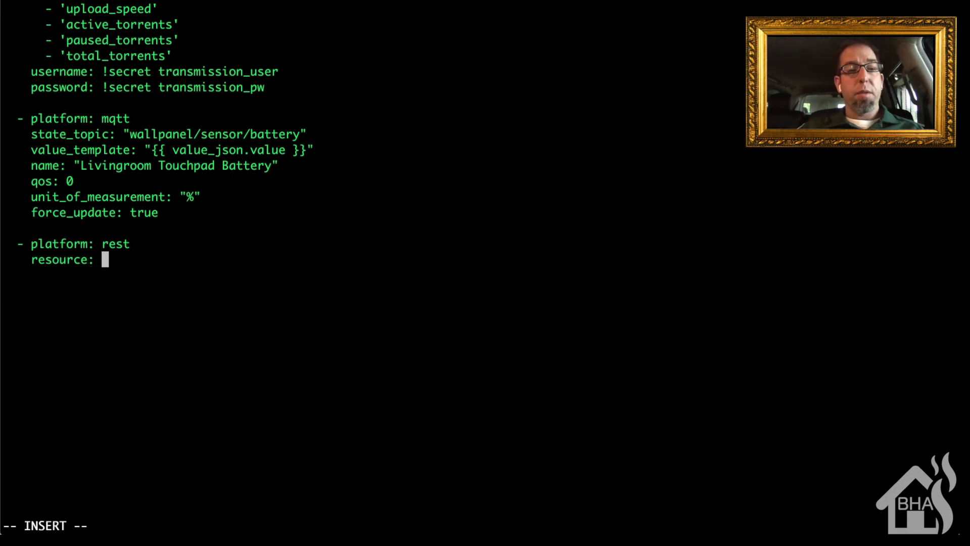
{"action": "type", "text": "http://1"}
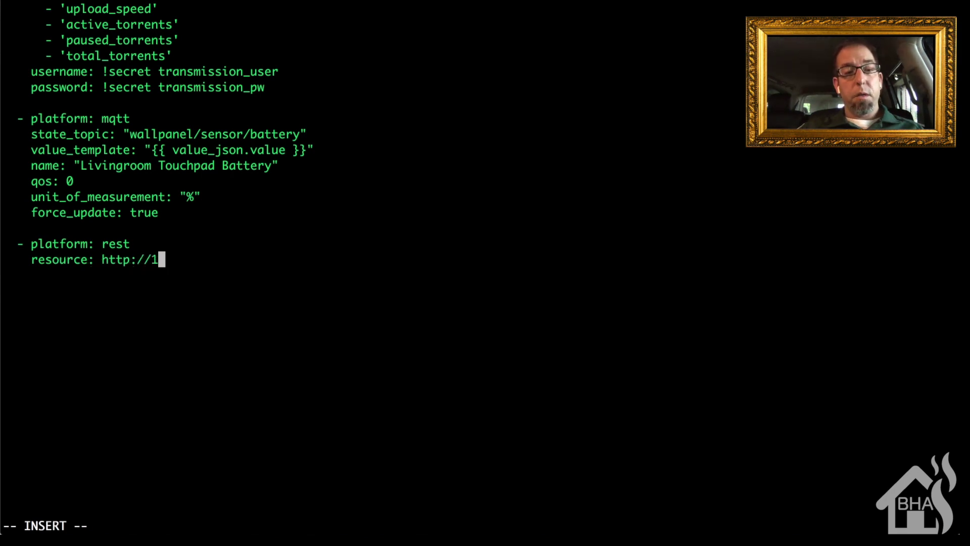
{"action": "type", "text": "0.10.10.5"}
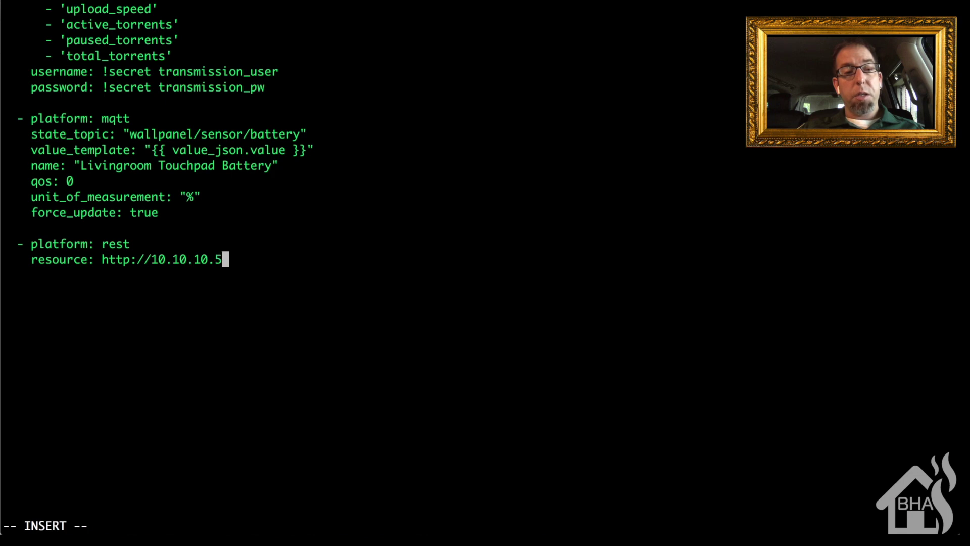
{"action": "type", "text": ":8126/"}
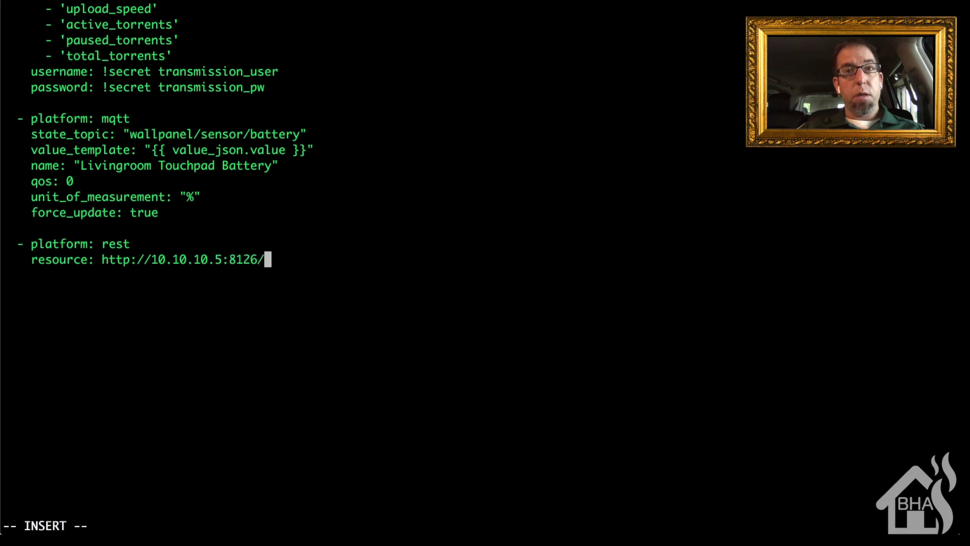
{"action": "type", "text": "cont"}
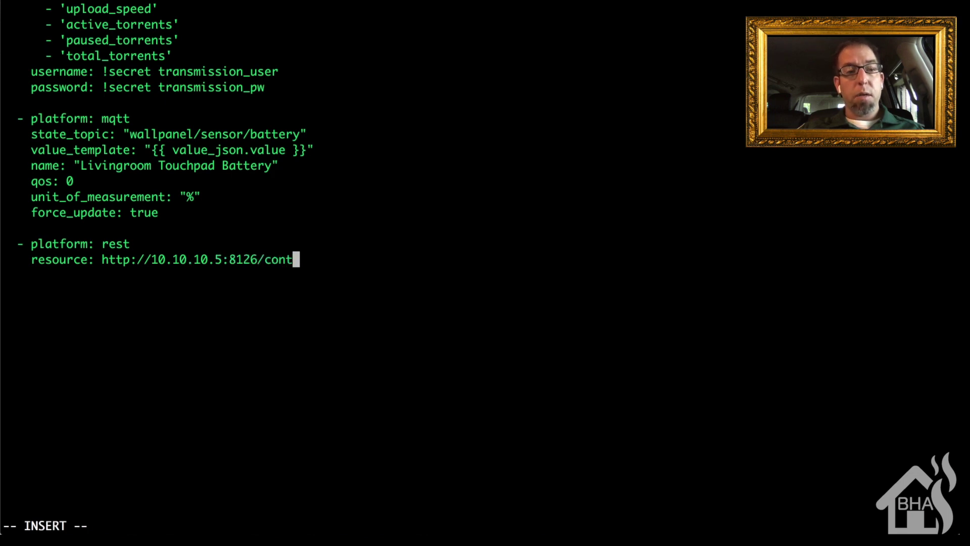
{"action": "type", "text": "ainer"}
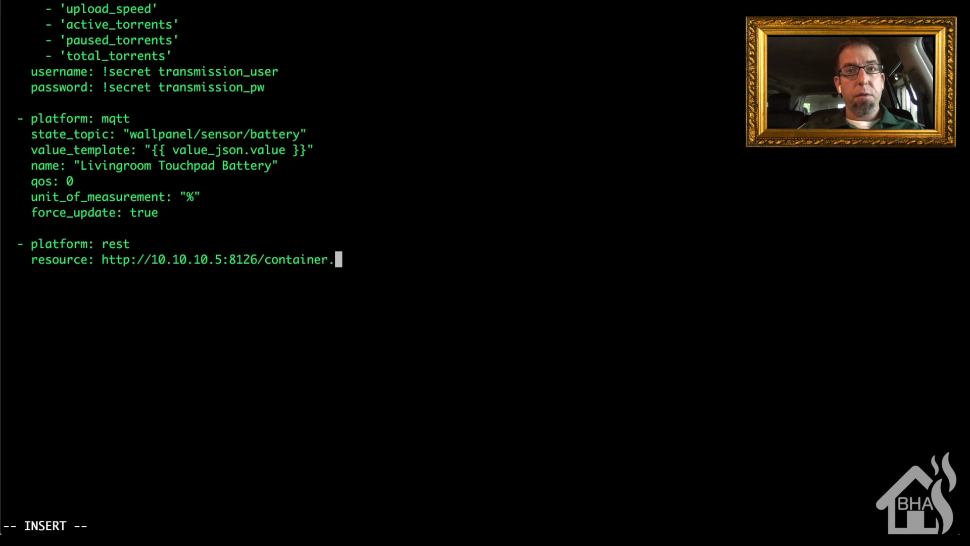
{"action": "type", "text": "/unifi"}
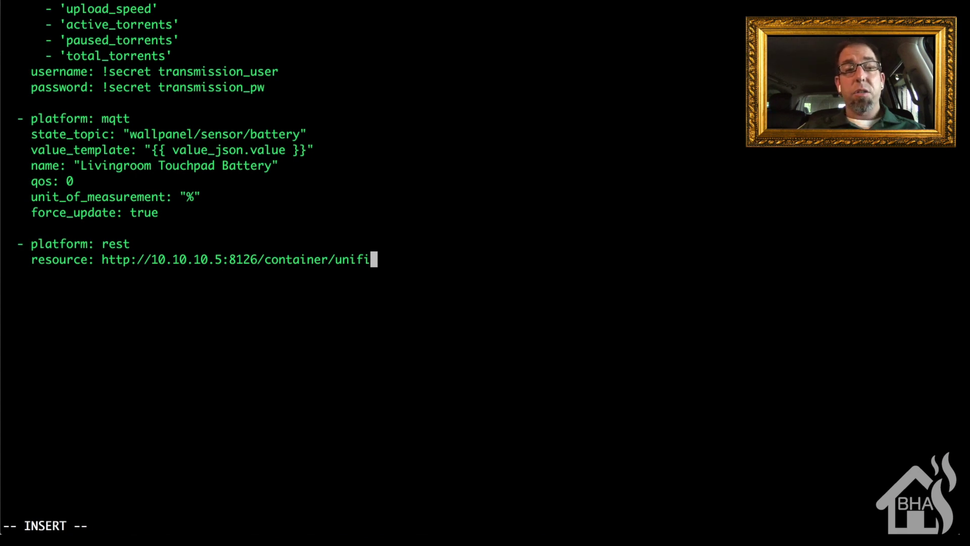
{"action": "key", "text": "Return"}
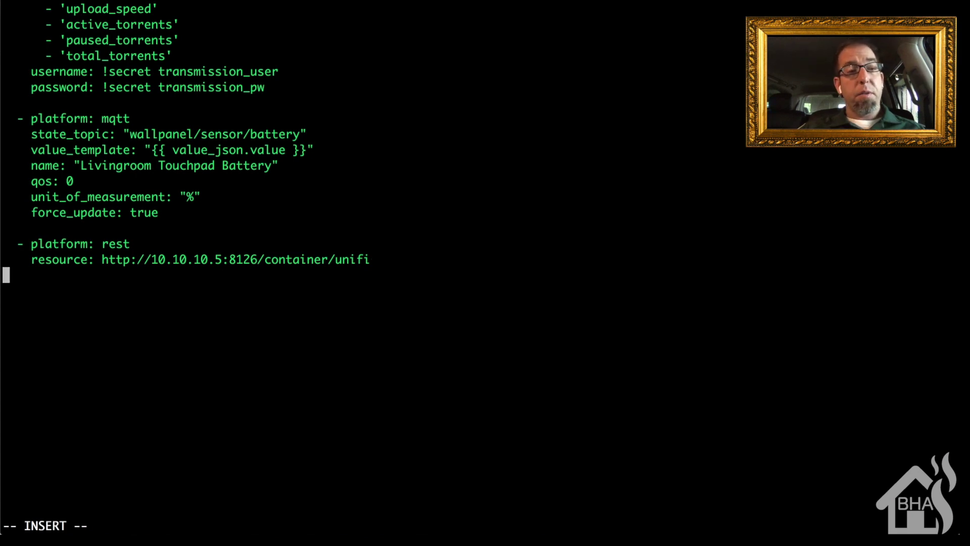
Give the rest sensor the name Unifi Status on a new line below its resource.
{"action": "type", "text": "name"}
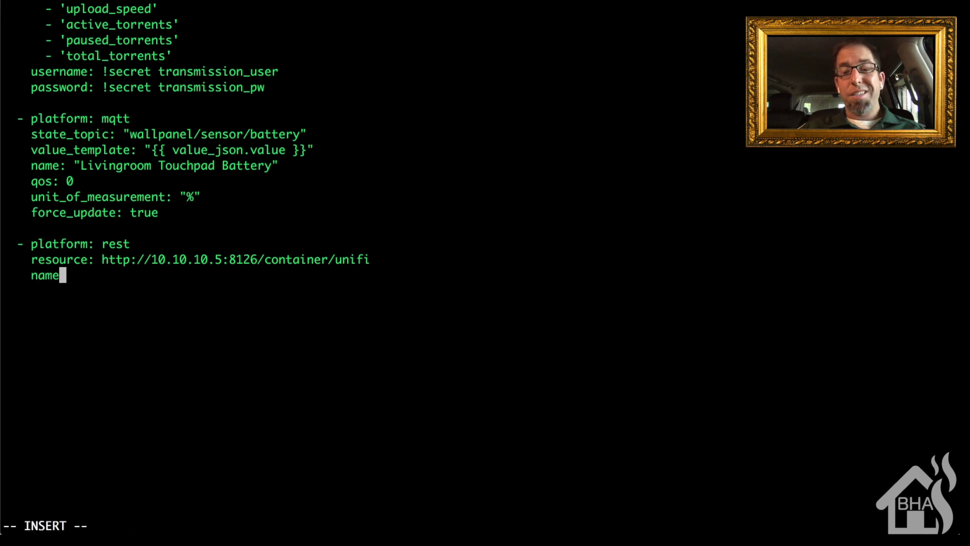
{"action": "type", "text": ": Unifi "}
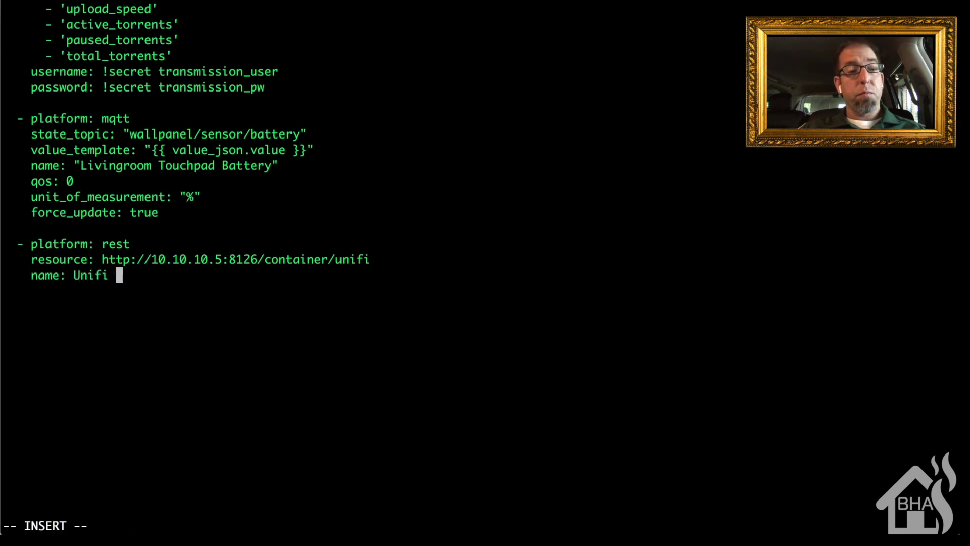
{"action": "type", "text": "Status"}
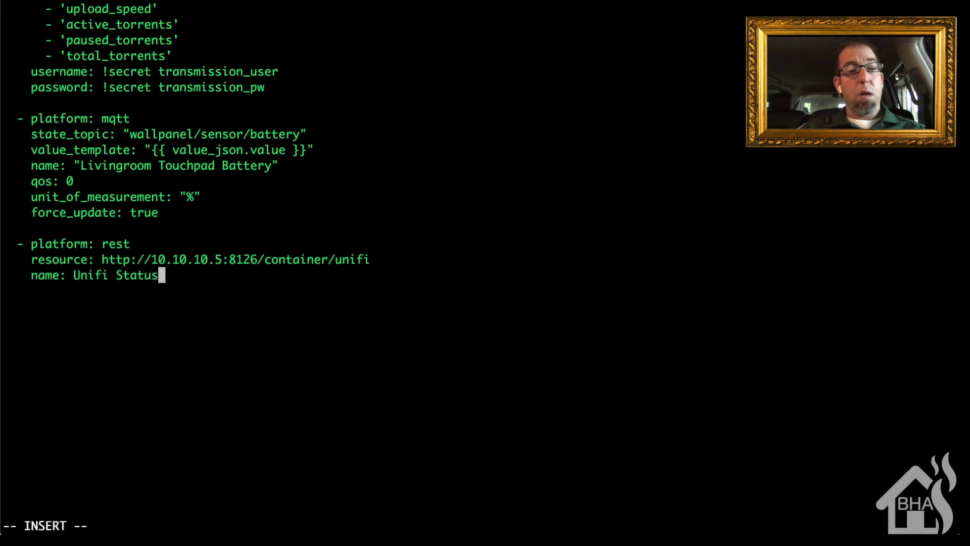
{"action": "key", "text": "Return"}
Set the rest sensor's value_template to '{{ value_json.status }}', then save sensor.yaml and quit vi.
{"action": "type", "text": "va"}
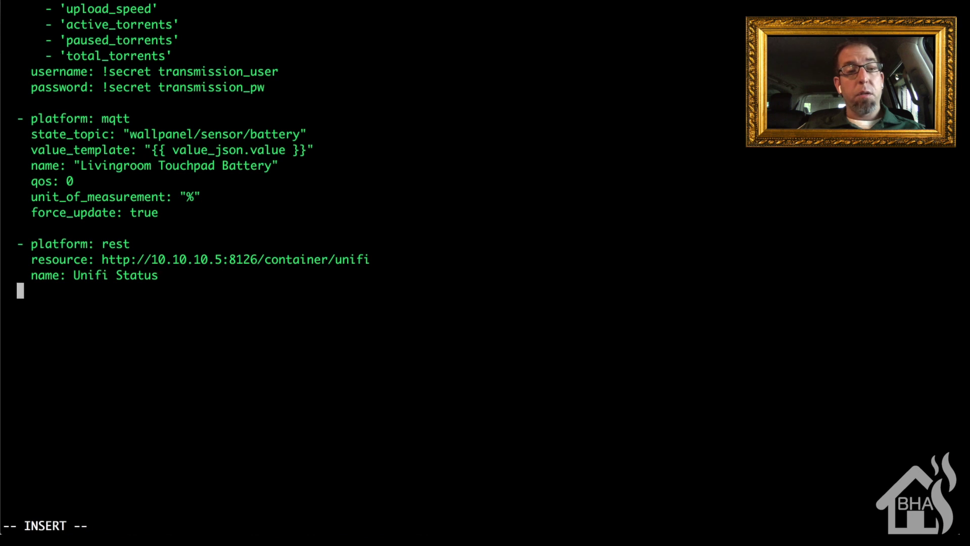
{"action": "type", "text": "lue_"}
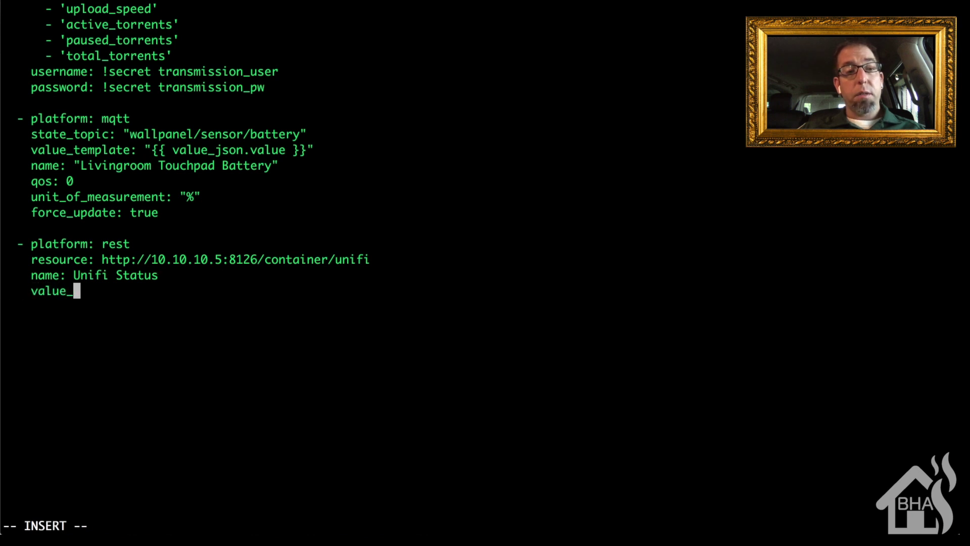
{"action": "type", "text": "template:"}
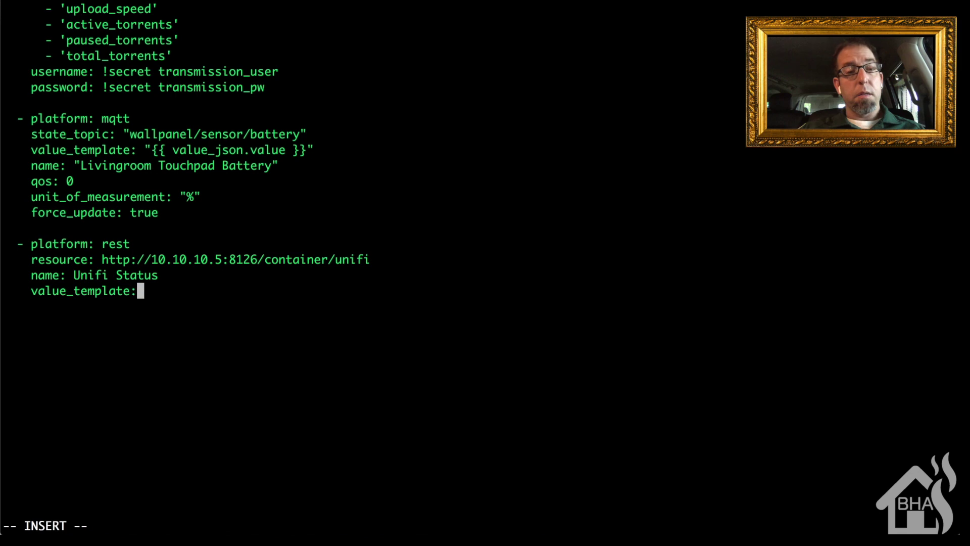
{"action": "type", "text": " '"}
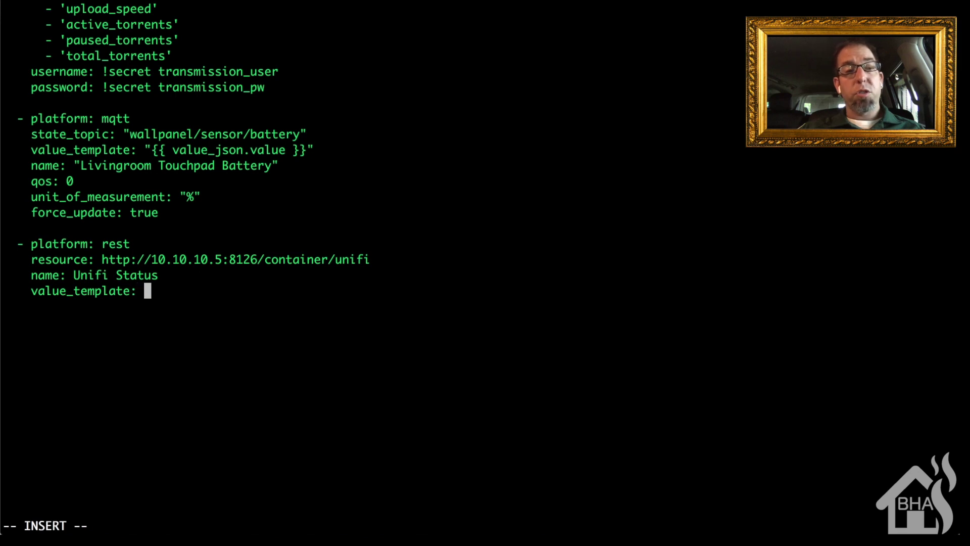
{"action": "type", "text": "{{"}
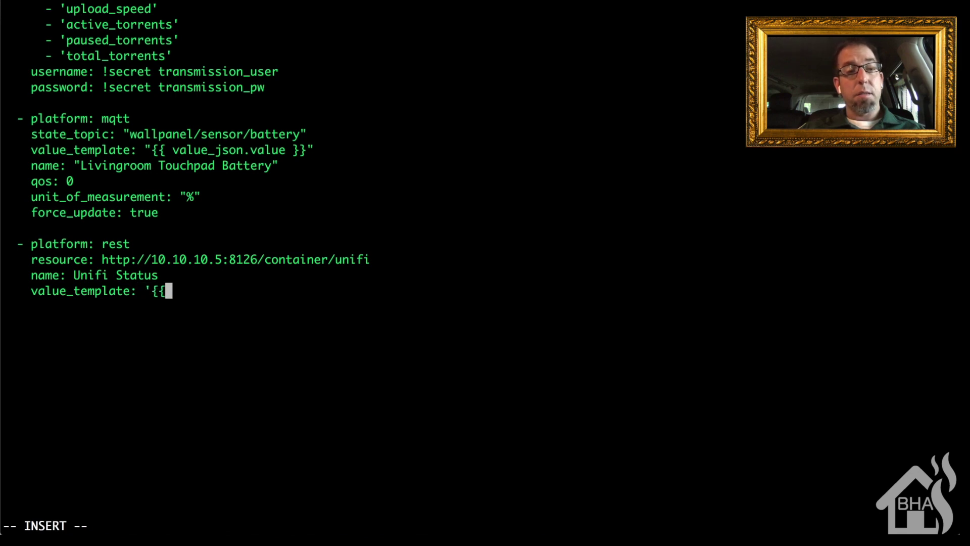
{"action": "type", "text": " value_json."}
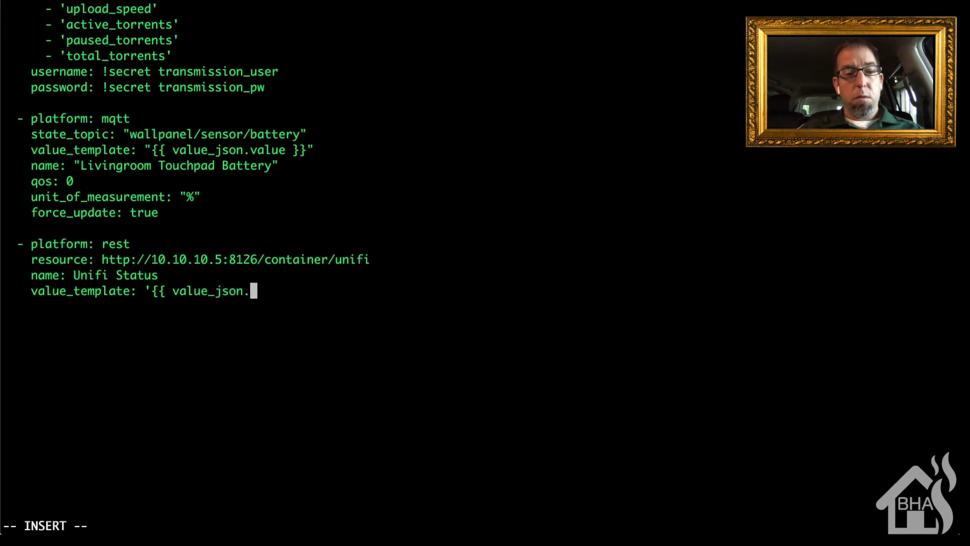
{"action": "type", "text": "status"}
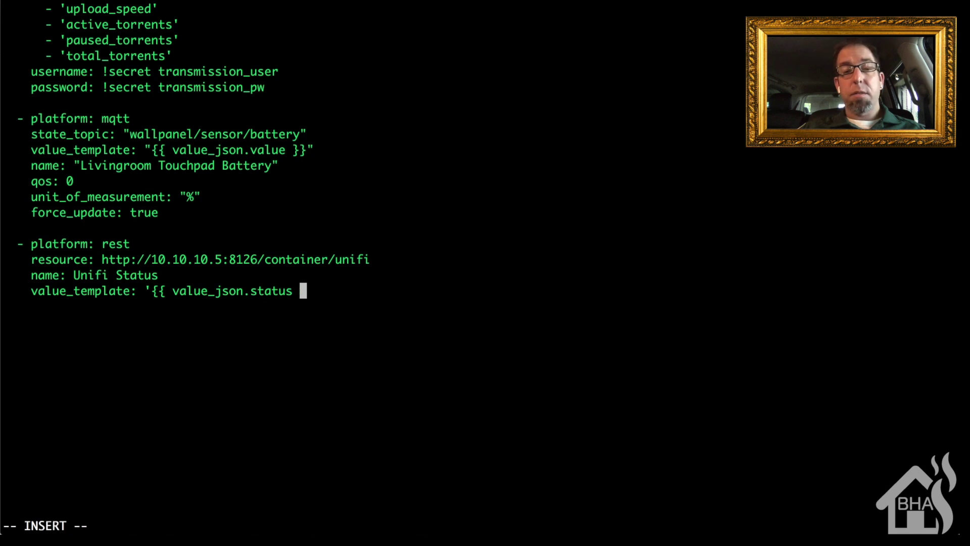
{"action": "type", "text": " }}'"}
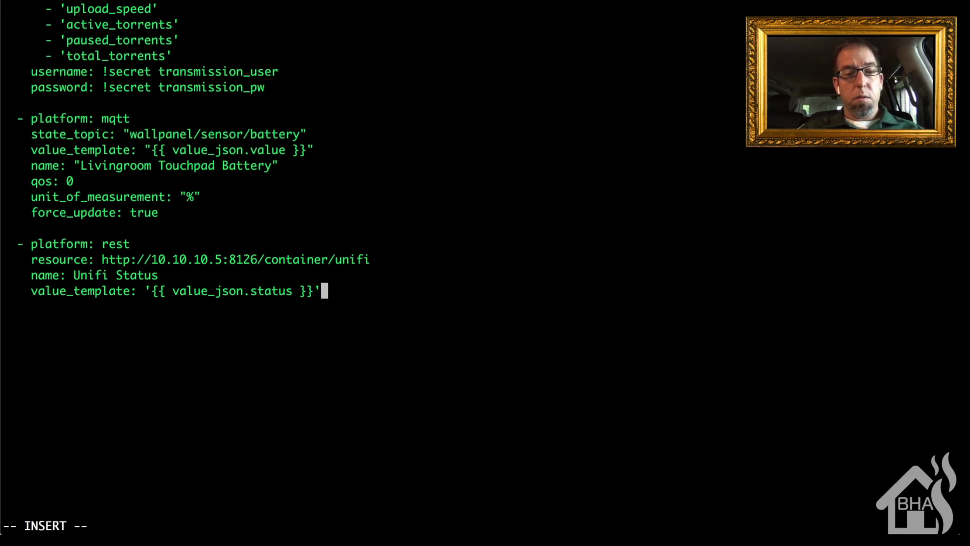
{"action": "key", "text": "Escape"}
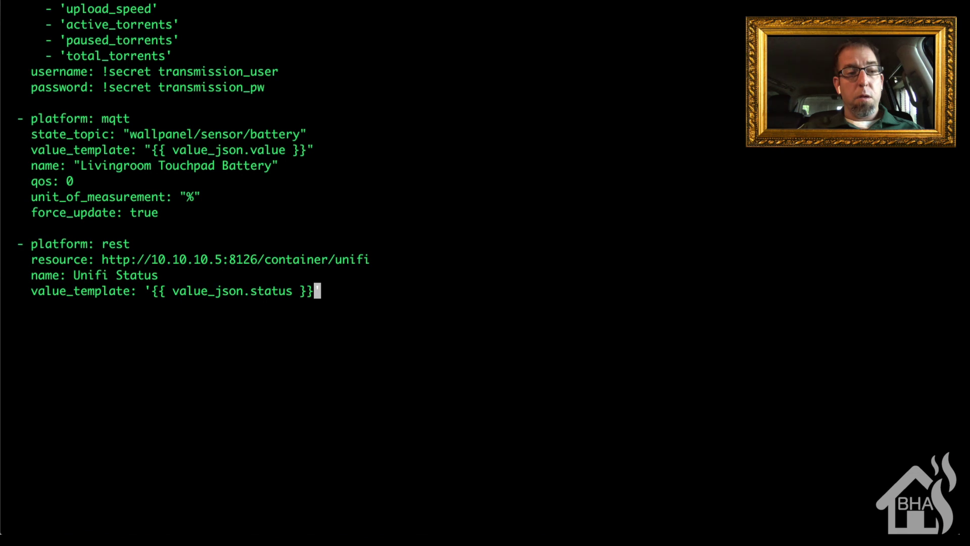
{"action": "type", "text": ":wq!"}
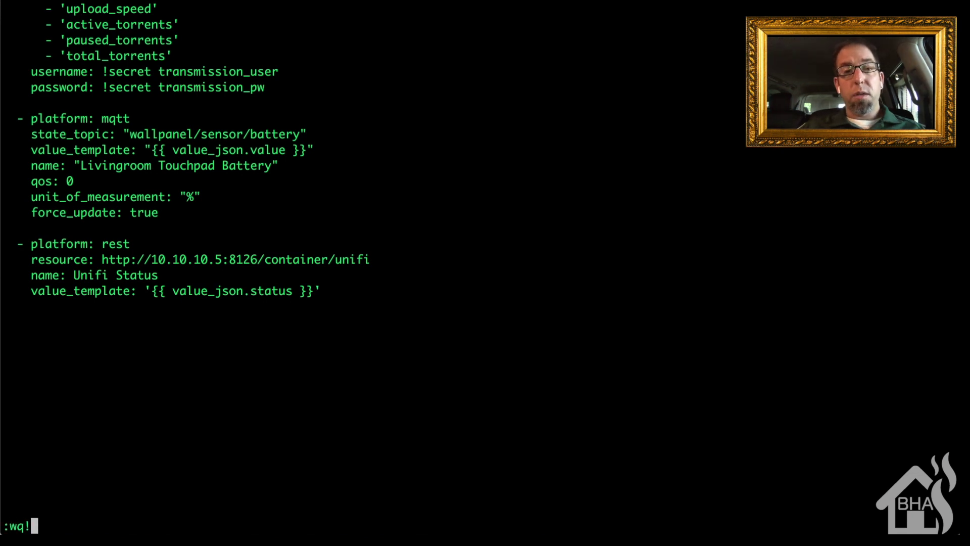
{"action": "key", "text": "Return"}
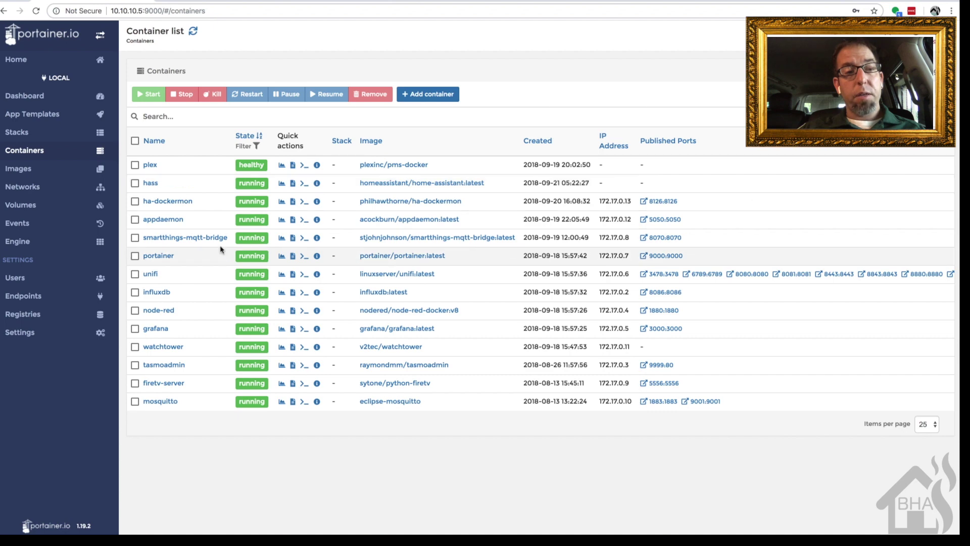
Switch to Portainer to restart the hass container, and open the Unifi Status sensor's details in Home Assistant's Test view.
{"action": "left_click", "coordinate": [135, 184]}
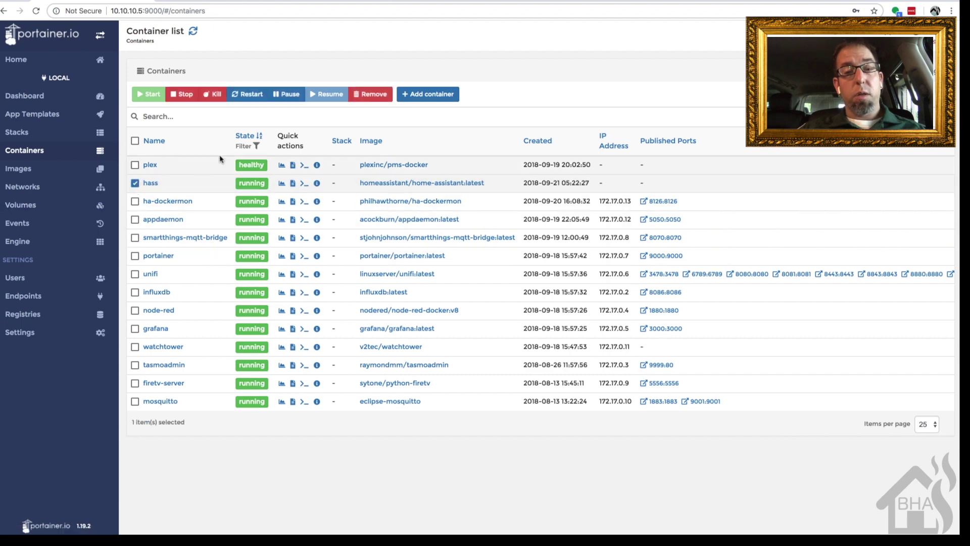
{"action": "left_click", "coordinate": [251, 94]}
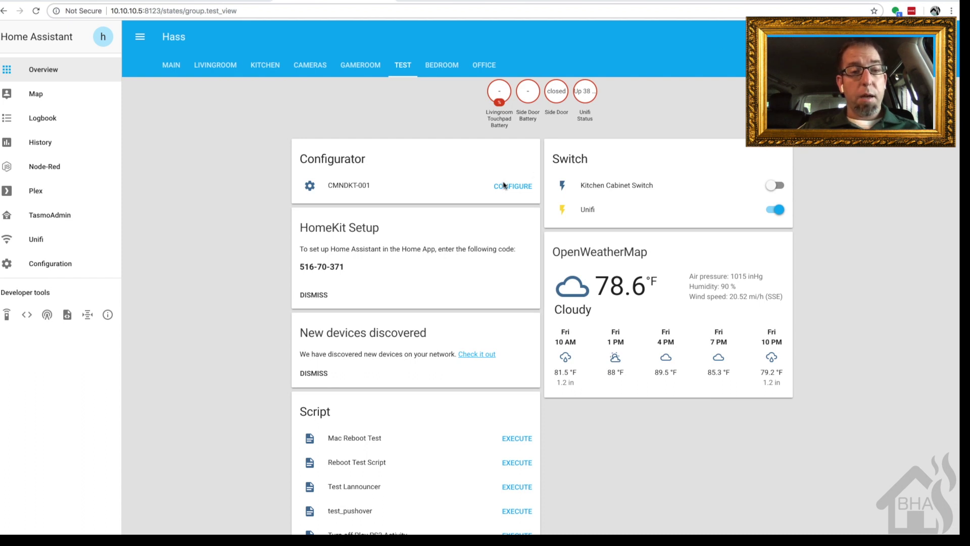
{"action": "left_click", "coordinate": [588, 94]}
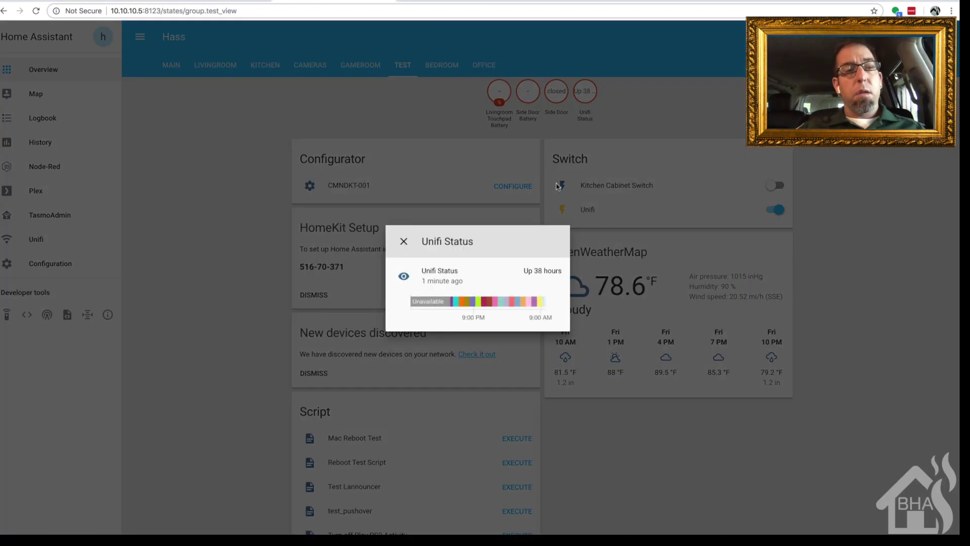